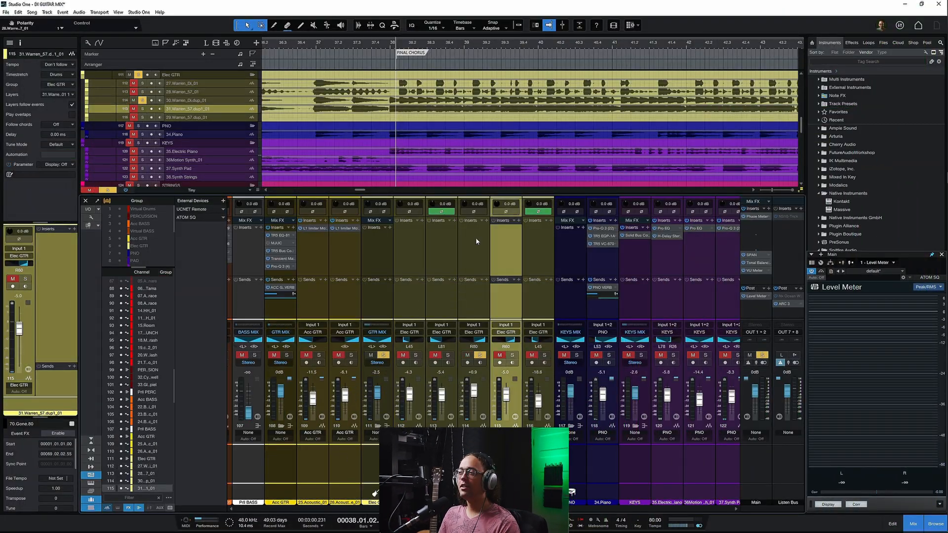
Invert the polarity of the electric guitar channel 115, solo it, and audition it from the final chorus.
{"action": "key", "text": "space"}
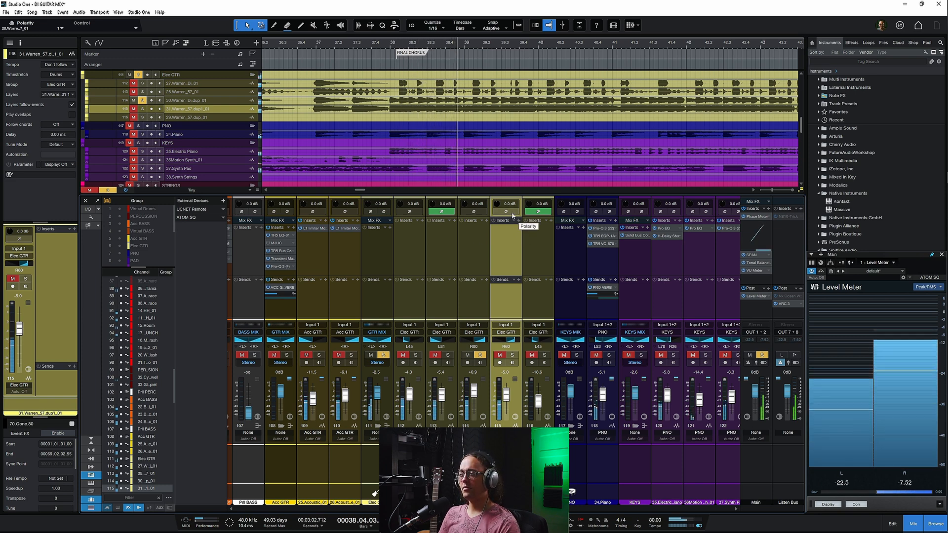
{"action": "left_click", "coordinate": [513, 355]}
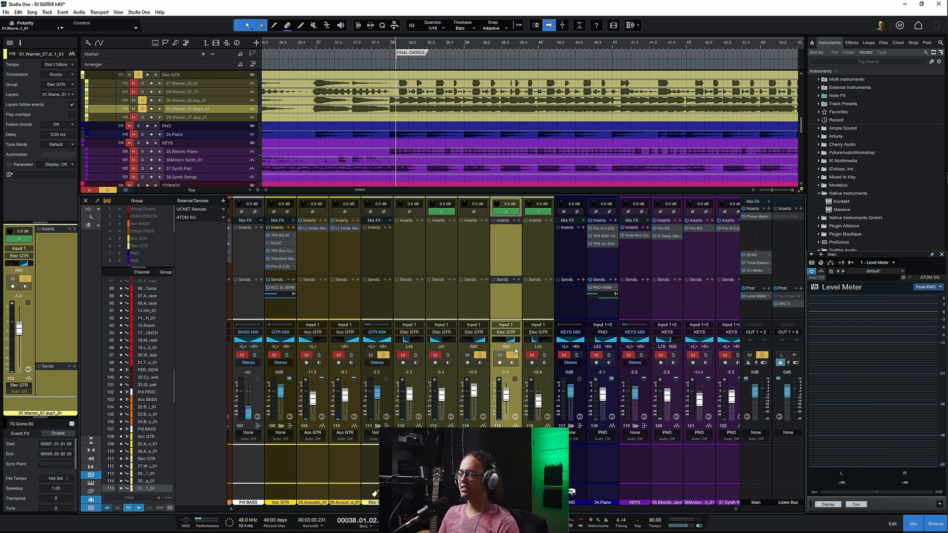
{"action": "key", "text": "space"}
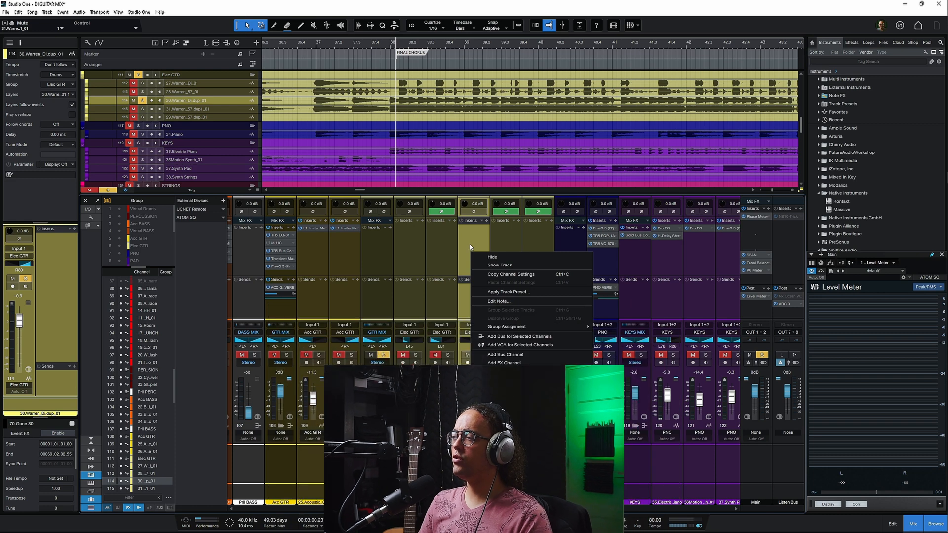
Make a complete duplicate of the electric guitar DI track 114, including its audio events.
{"action": "left_click", "coordinate": [472, 251]}
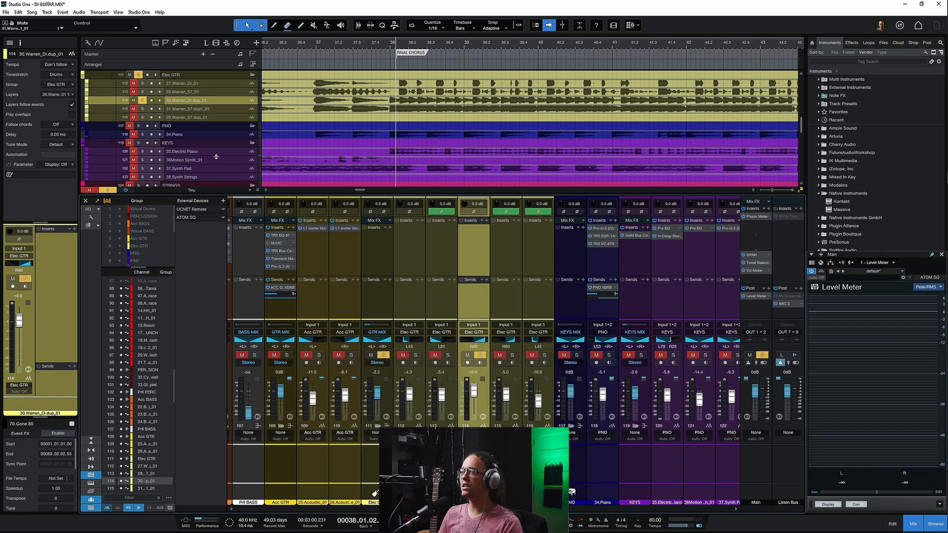
{"action": "left_click", "coordinate": [224, 101]}
{"action": "right_click", "coordinate": [224, 101]}
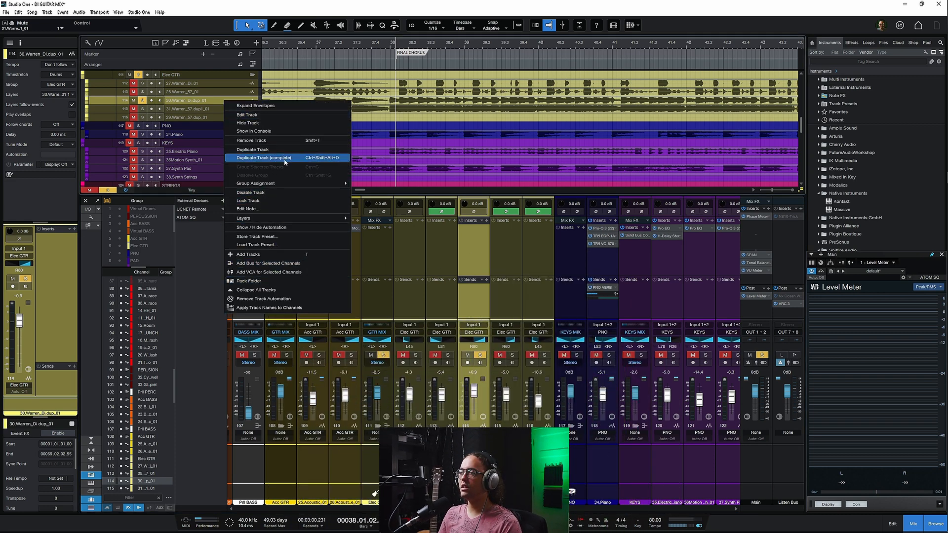
{"action": "left_click", "coordinate": [325, 159]}
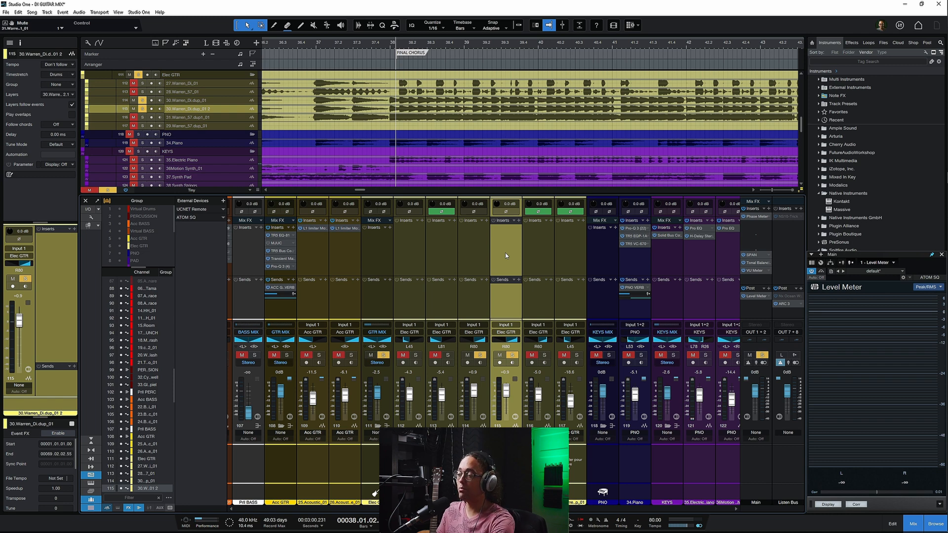
Play the final chorus and toggle the duplicated DI guitar's mute to compare it with the original.
{"action": "key", "text": "space"}
{"action": "left_click", "coordinate": [500, 356]}
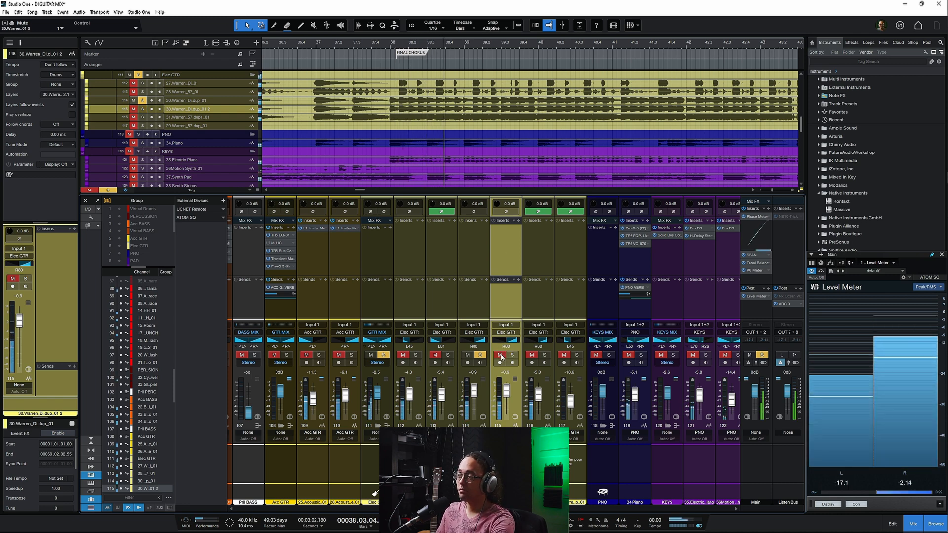
{"action": "left_click", "coordinate": [500, 355]}
{"action": "key", "text": "space"}
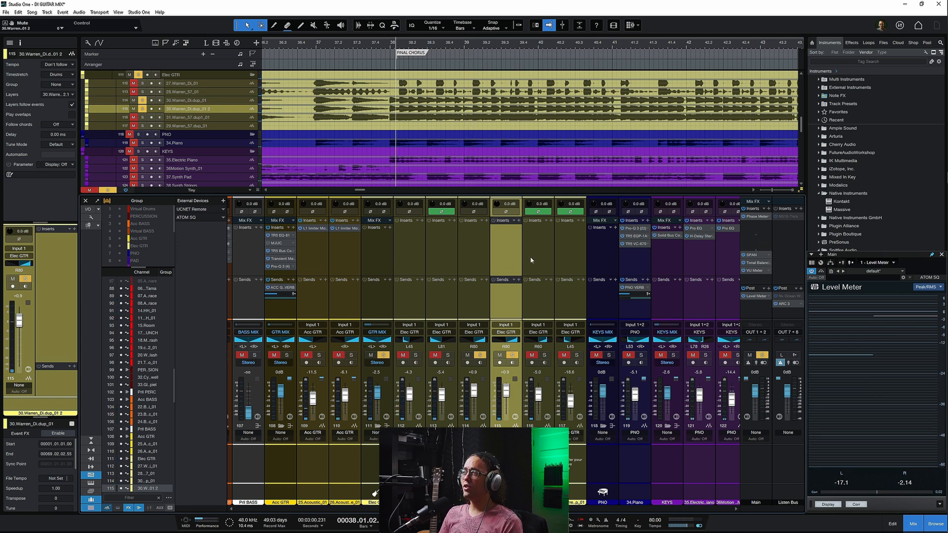
Insert AmpliTube 5 on the duplicated DI guitar channel and reposition the plug-in window.
{"action": "left_click", "coordinate": [519, 220]}
{"action": "type", "text": "ampli"}
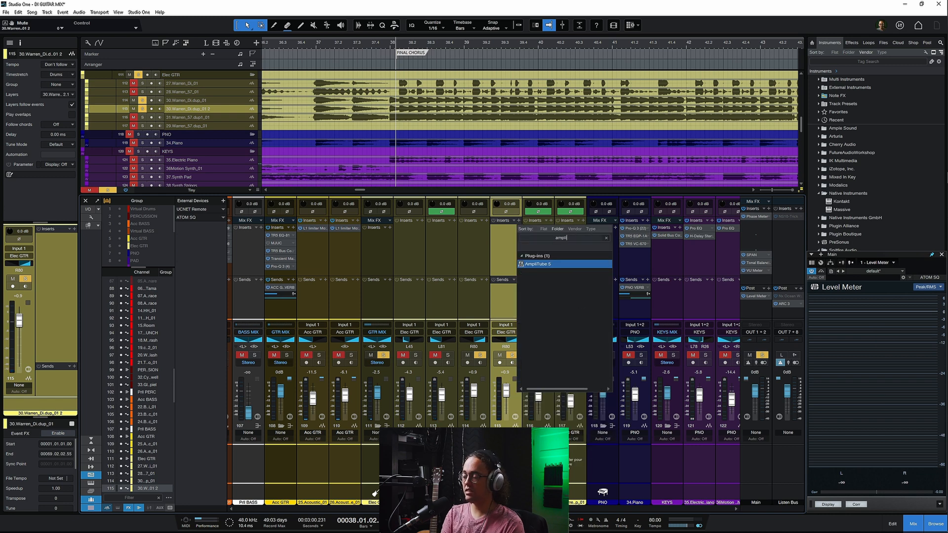
{"action": "key", "text": "Return"}
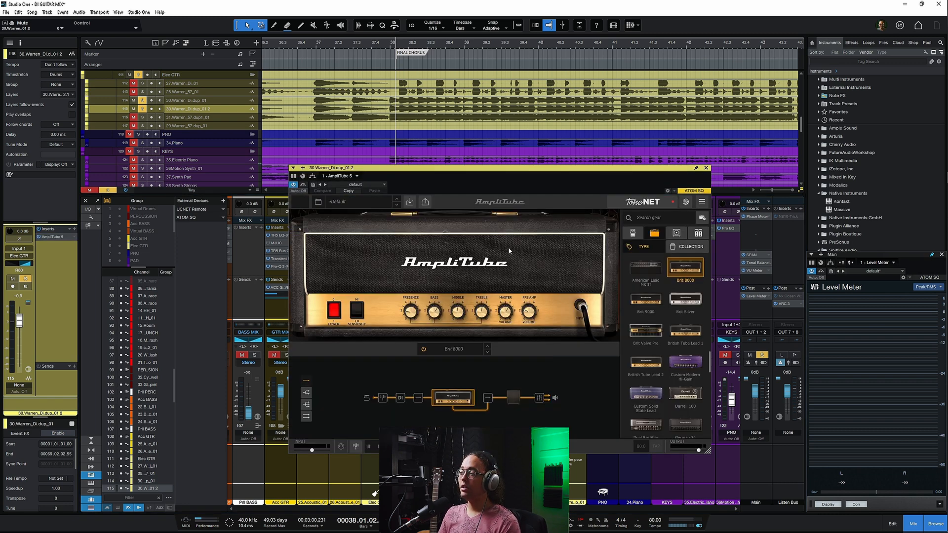
{"action": "left_click_drag", "start_coordinate": [427, 169], "coordinate": [418, 124]}
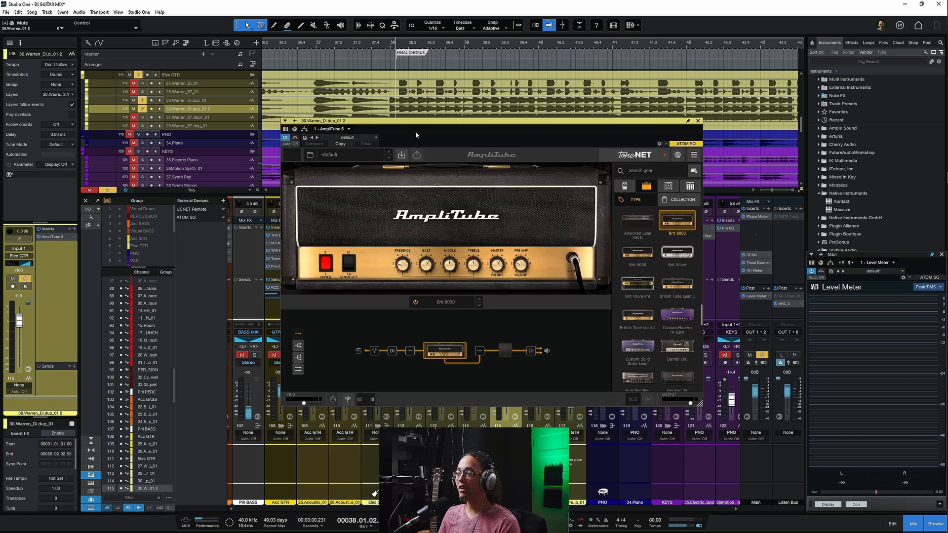
Load the Mark III Strumming preset from the AmpliTube Mesa Boogie collection and move the plug-in window clear of the mixer channels.
{"action": "left_click", "coordinate": [334, 156]}
{"action": "mouse_move", "coordinate": [368, 245]}
{"action": "mouse_move", "coordinate": [368, 221]}
{"action": "mouse_move", "coordinate": [454, 222]}
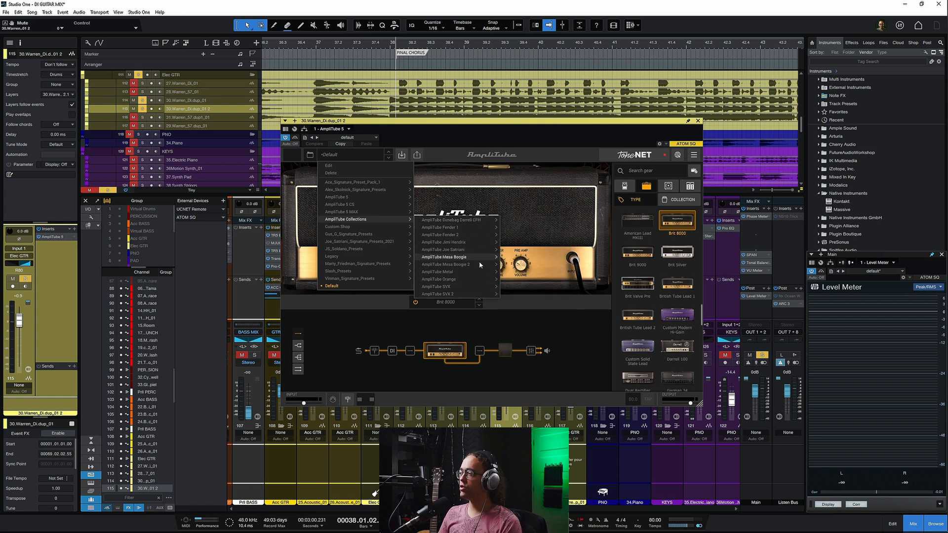
{"action": "mouse_move", "coordinate": [469, 260]}
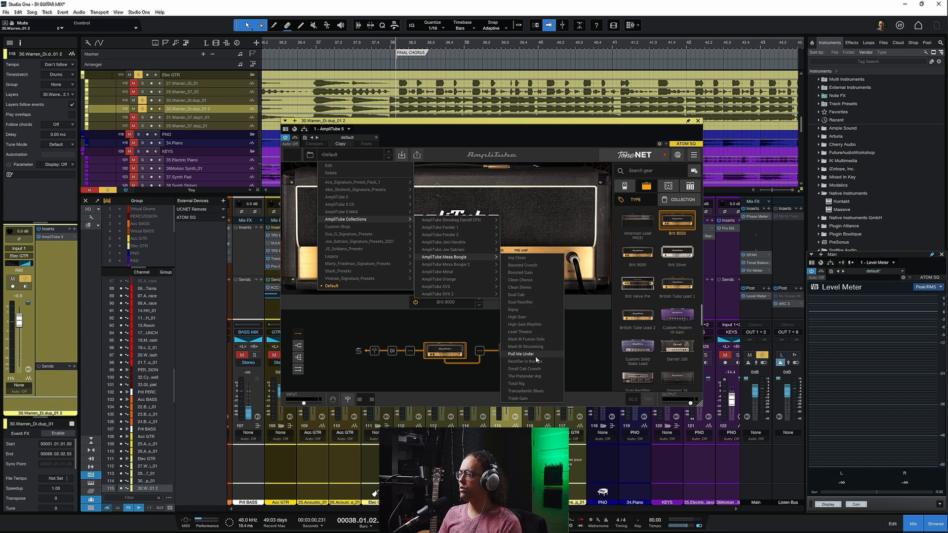
{"action": "left_click", "coordinate": [547, 348]}
{"action": "left_click_drag", "start_coordinate": [543, 121], "coordinate": [508, 28]}
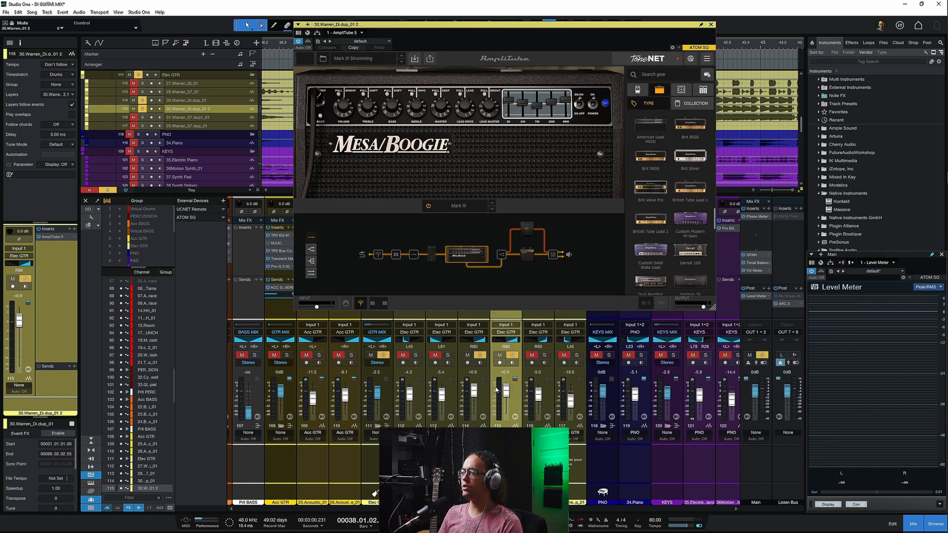
Mute the original DI guitar so only the duplicate plays, and set AmpliTube's output to about -4.3 dB during playback.
{"action": "left_click", "coordinate": [467, 356]}
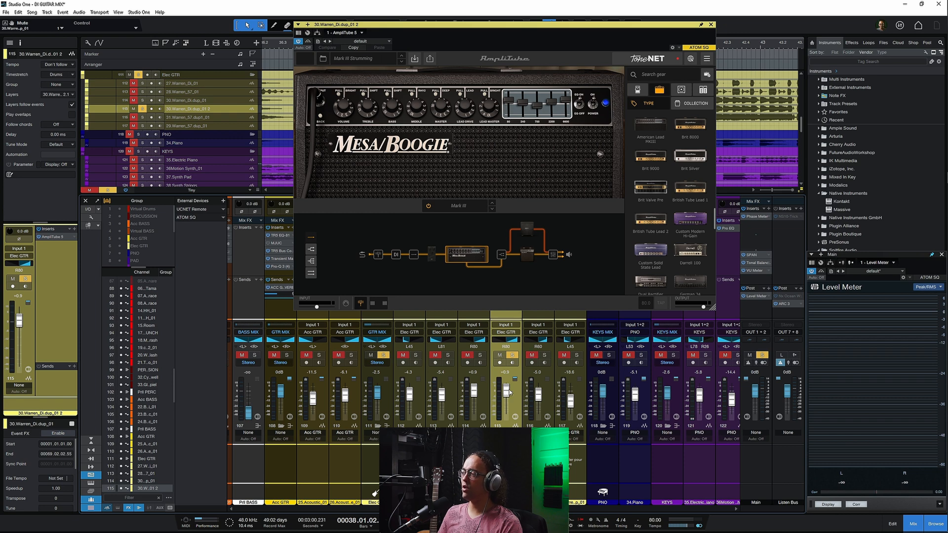
{"action": "left_click_drag", "start_coordinate": [703, 307], "coordinate": [697, 309]}
{"action": "key", "text": "space"}
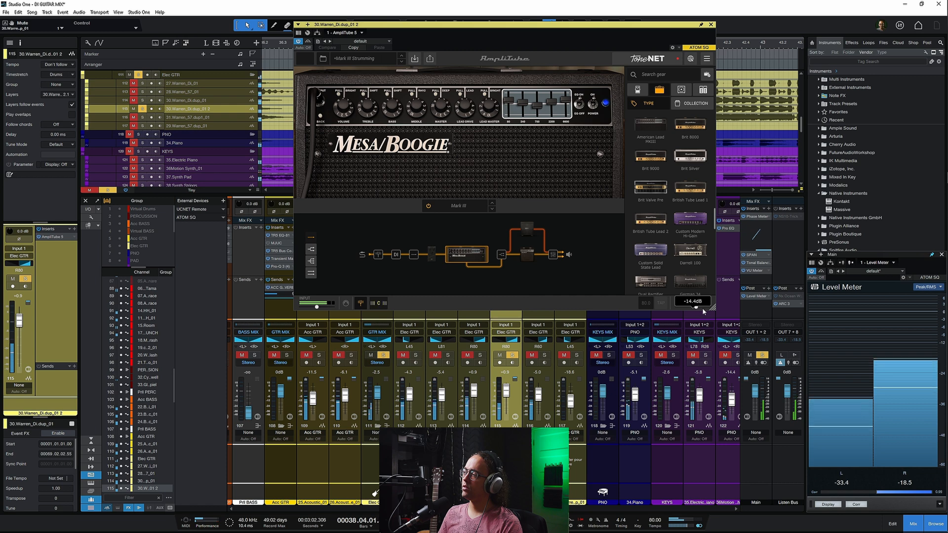
{"action": "scroll", "coordinate": [698, 309], "scroll_direction": "up", "scroll_amount": 9}
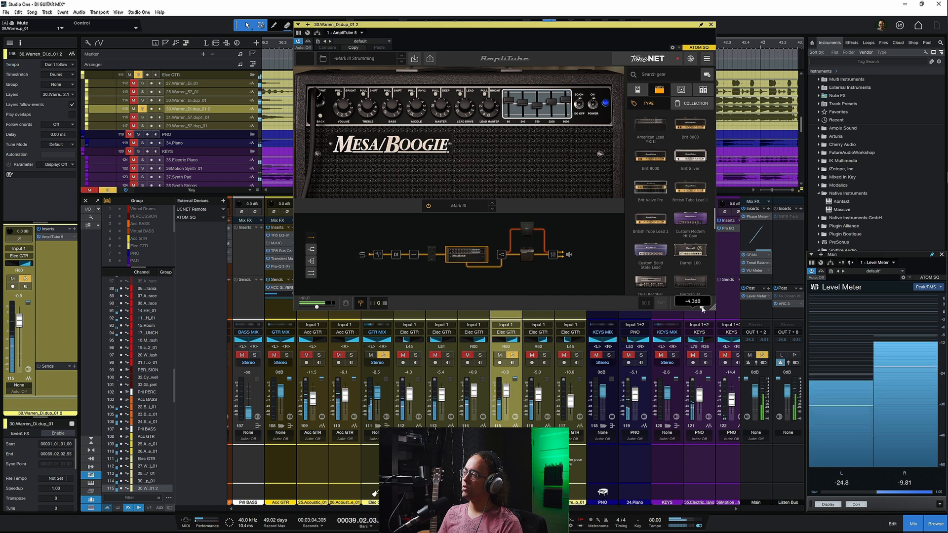
Adjust the Mark III amp's Bass, Middle and Lead Master controls by ear while the soloed guitar plays.
{"action": "left_click_drag", "start_coordinate": [529, 104], "coordinate": [491, 116]}
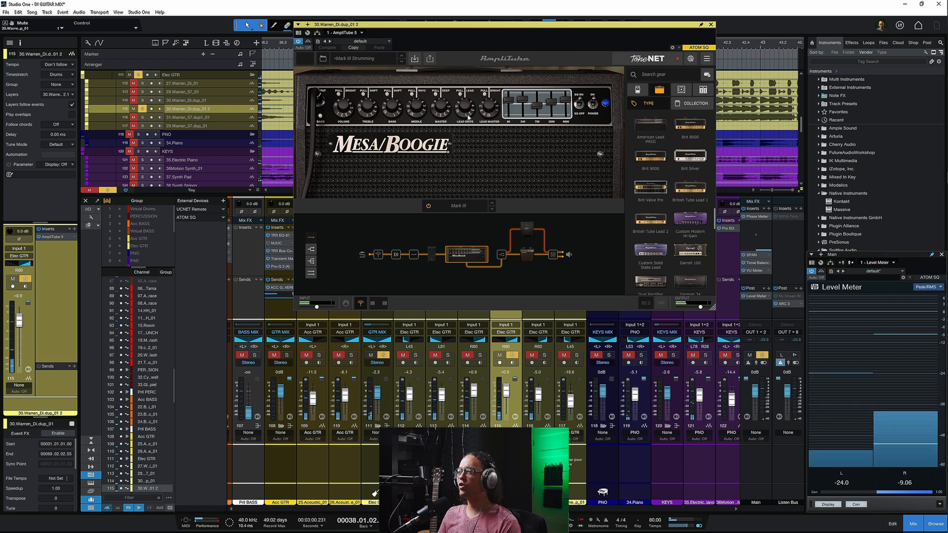
{"action": "left_click", "coordinate": [393, 103]}
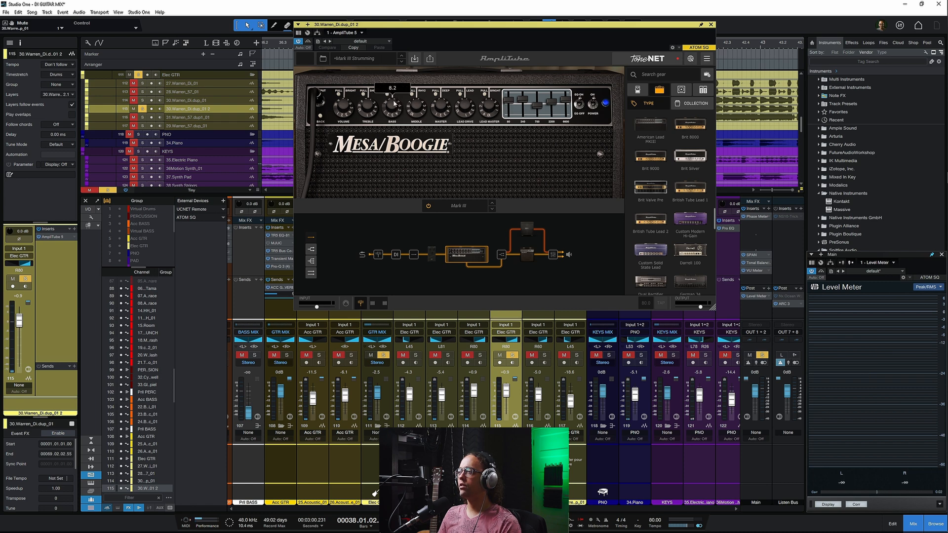
{"action": "left_click_drag", "start_coordinate": [393, 100], "coordinate": [396, 99]}
{"action": "mouse_move", "coordinate": [418, 112]}
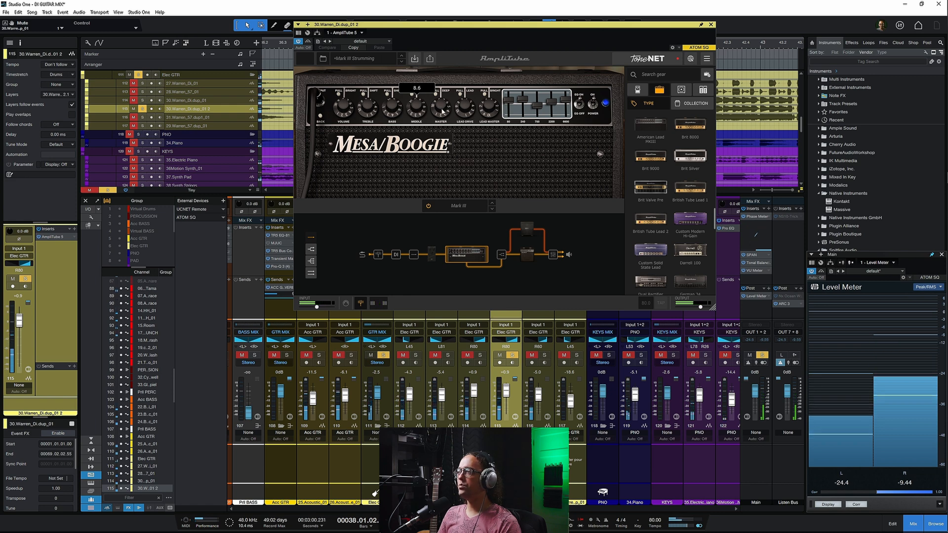
{"action": "mouse_move", "coordinate": [466, 103]}
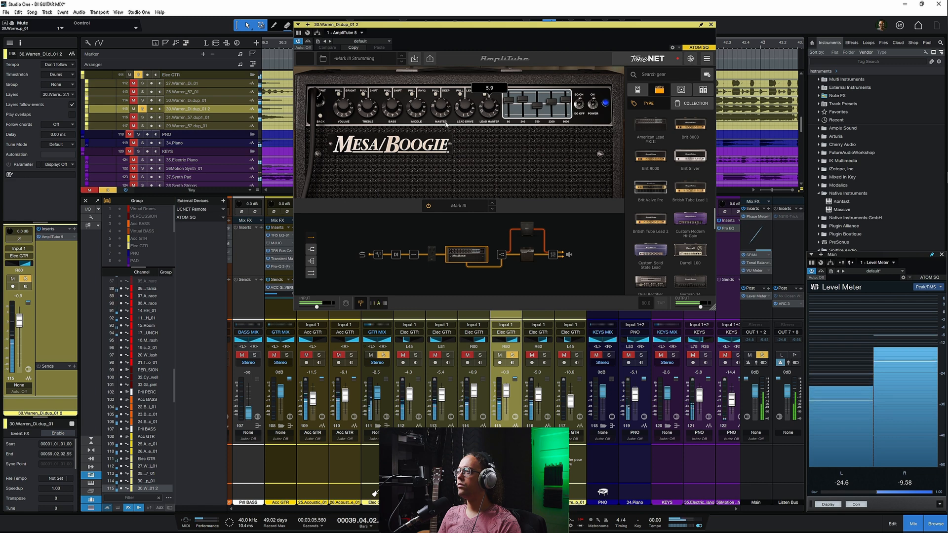
{"action": "mouse_move", "coordinate": [369, 112]}
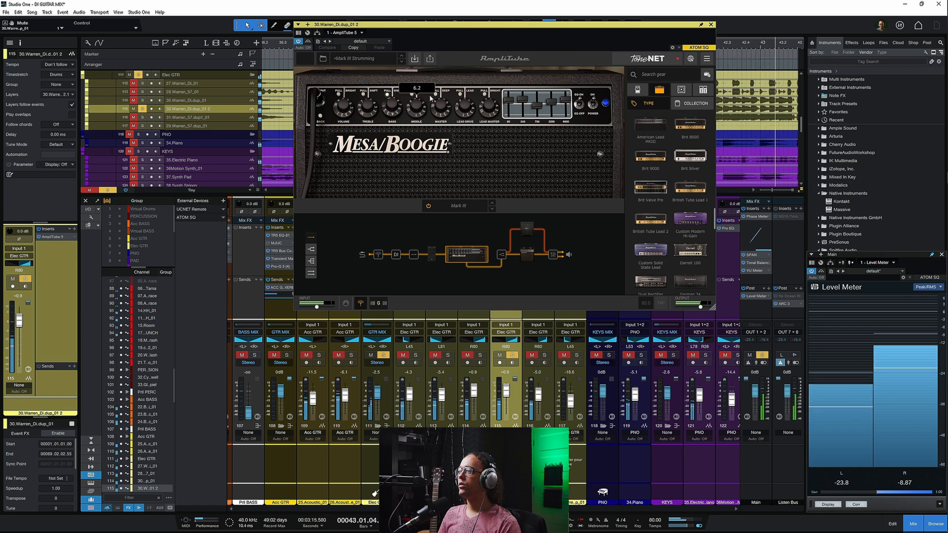
{"action": "left_click_drag", "start_coordinate": [416, 105], "coordinate": [417, 122]}
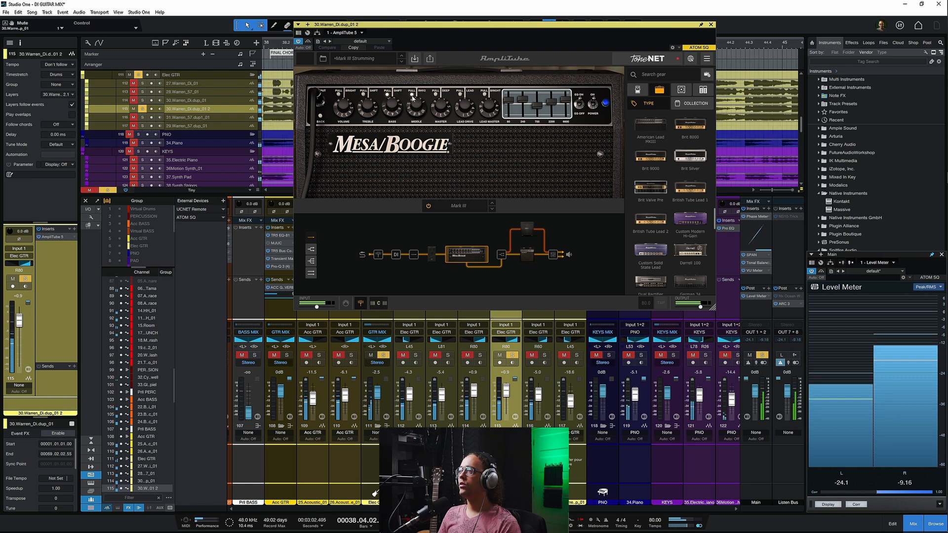
{"action": "left_click_drag", "start_coordinate": [413, 97], "coordinate": [414, 94]}
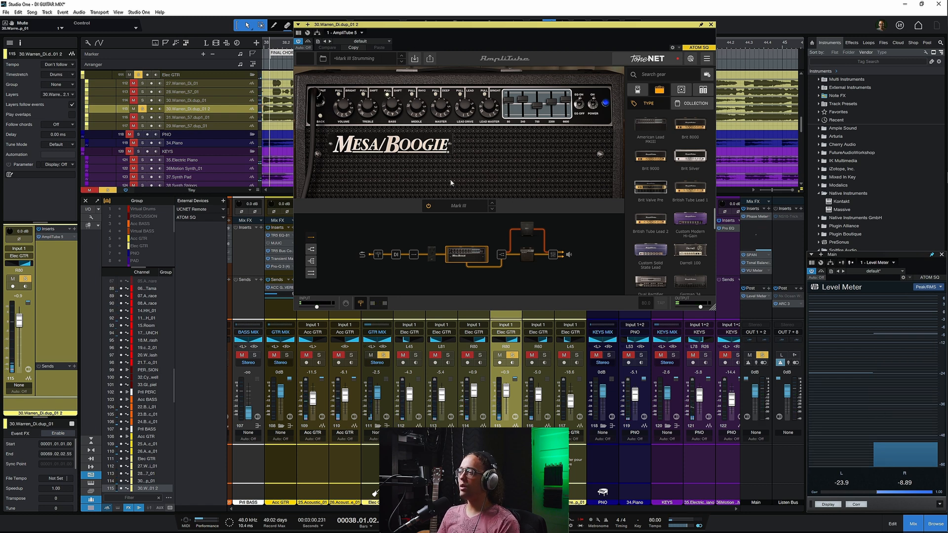
Unsolo the duplicated guitar to hear it in the full mix, and switch on the Diode Overdrive pedal.
{"action": "left_click", "coordinate": [513, 357]}
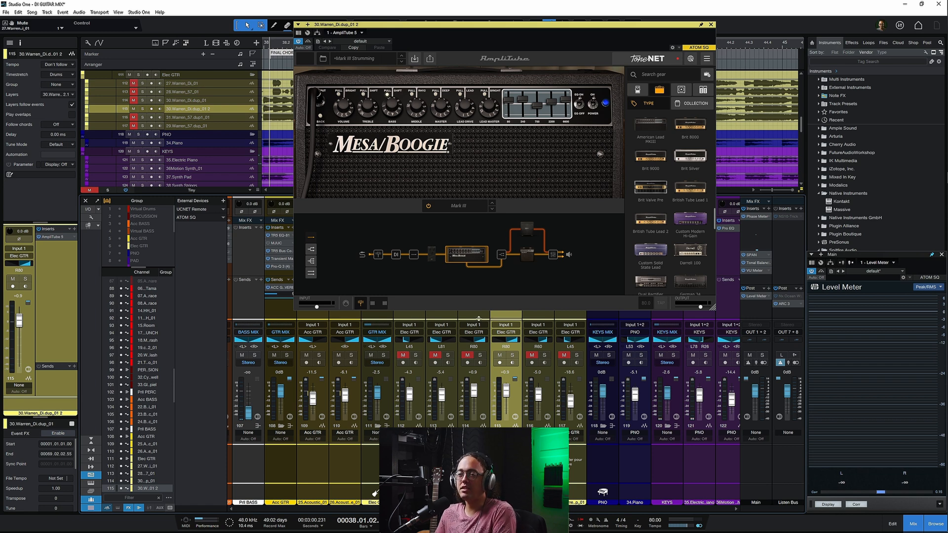
{"action": "key", "text": "space"}
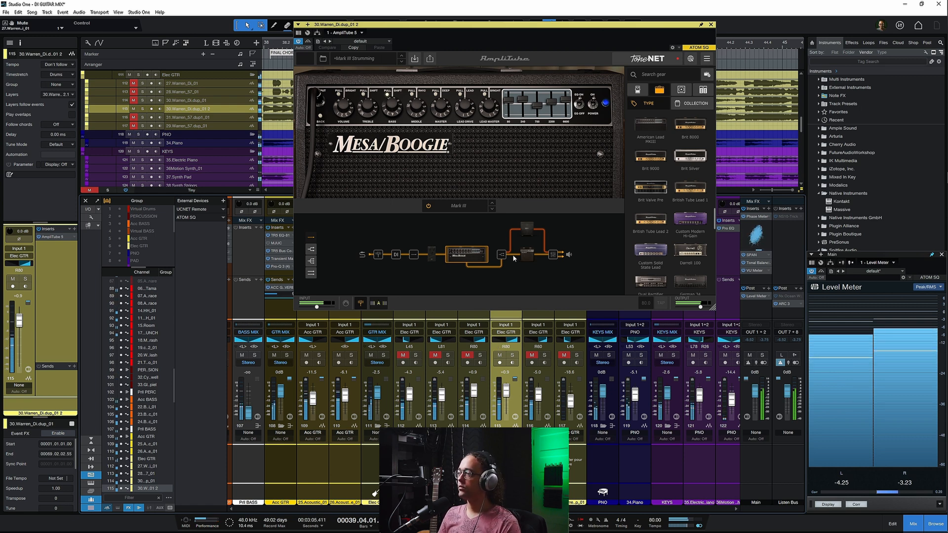
{"action": "left_click", "coordinate": [433, 255]}
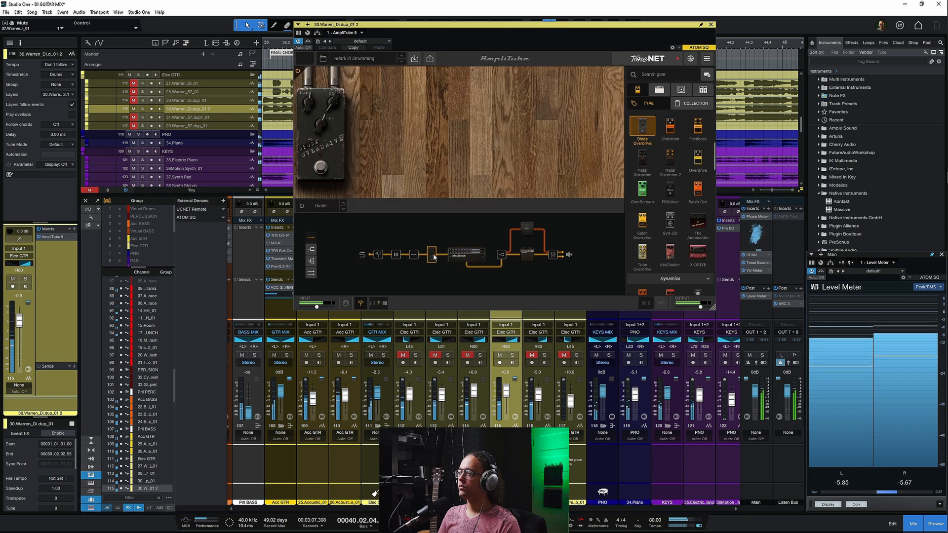
{"action": "left_click", "coordinate": [322, 171]}
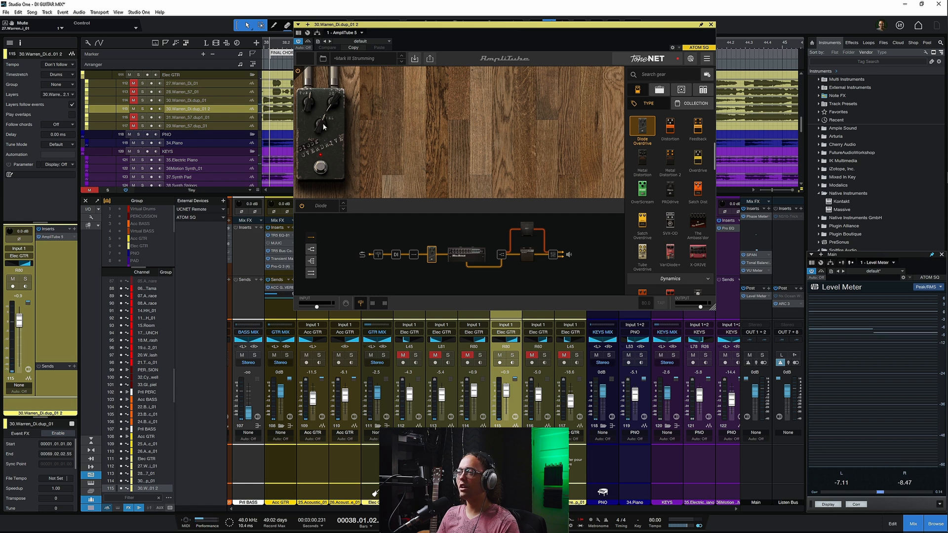
Solo the duplicated guitar and adjust the Diode Overdrive pedal's knobs by ear during playback.
{"action": "key", "text": "s"}
{"action": "mouse_move", "coordinate": [312, 107]}
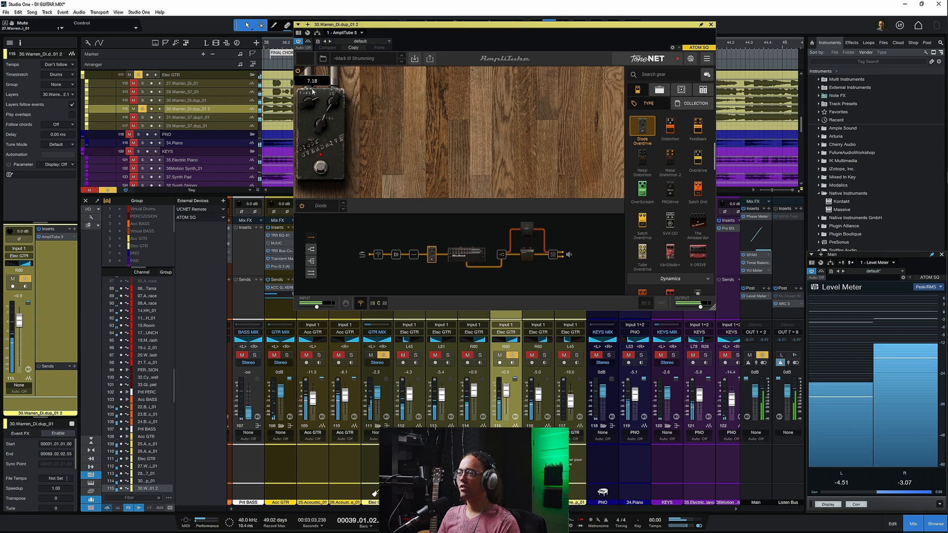
{"action": "left_click_drag", "start_coordinate": [313, 84], "coordinate": [335, 144]}
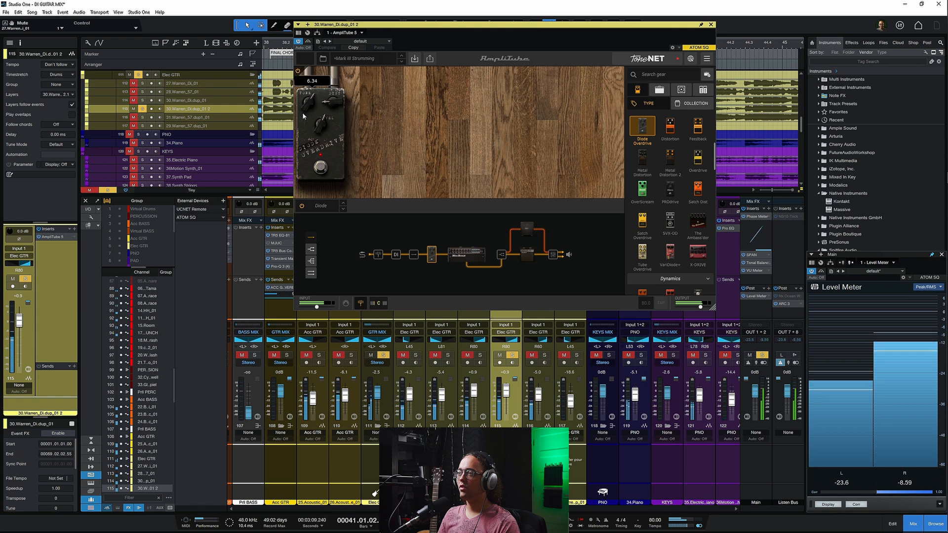
{"action": "mouse_move", "coordinate": [328, 110]}
{"action": "left_mouse_down"}
{"action": "mouse_move", "coordinate": [311, 118]}
{"action": "mouse_move", "coordinate": [306, 111]}
{"action": "mouse_move", "coordinate": [333, 103]}
{"action": "left_mouse_up"}
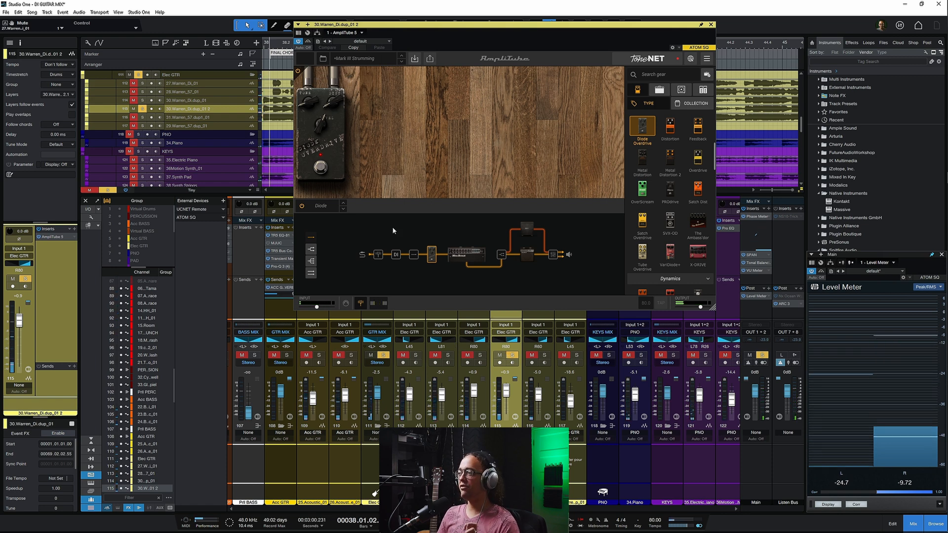
Reposition the Dynamic 57 and Condenser 87 microphones on the 4x12 Traditional Slant cabinet while listening.
{"action": "left_click", "coordinate": [527, 229]}
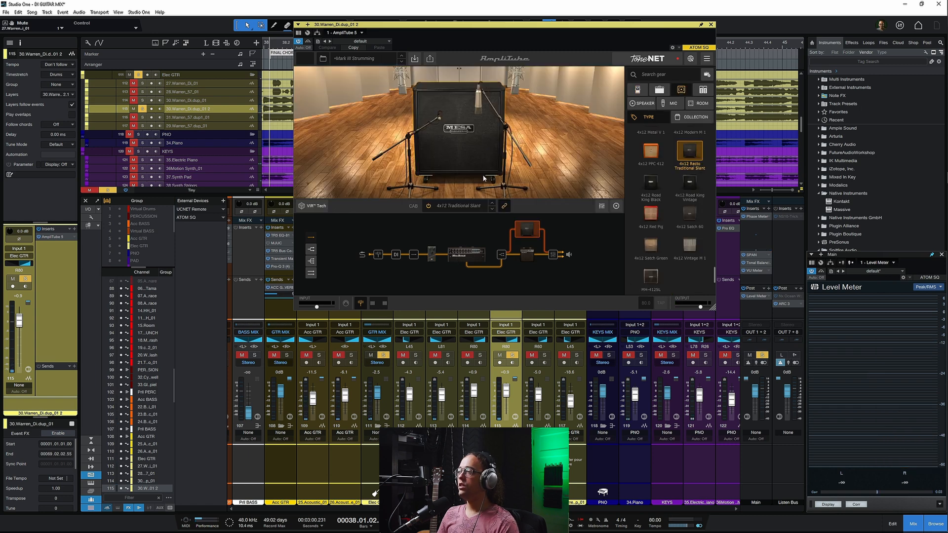
{"action": "mouse_move", "coordinate": [440, 119]}
{"action": "left_mouse_down"}
{"action": "mouse_move", "coordinate": [493, 108]}
{"action": "mouse_move", "coordinate": [446, 126]}
{"action": "left_mouse_up"}
{"action": "key", "text": "space"}
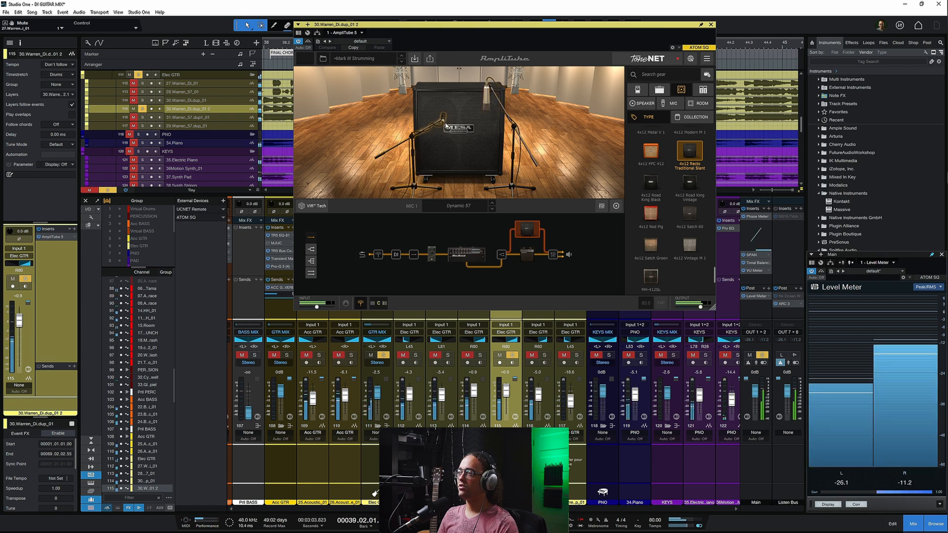
{"action": "mouse_move", "coordinate": [490, 105]}
{"action": "left_mouse_down"}
{"action": "mouse_move", "coordinate": [488, 114]}
{"action": "mouse_move", "coordinate": [505, 116]}
{"action": "mouse_move", "coordinate": [475, 123]}
{"action": "mouse_move", "coordinate": [487, 111]}
{"action": "left_mouse_up"}
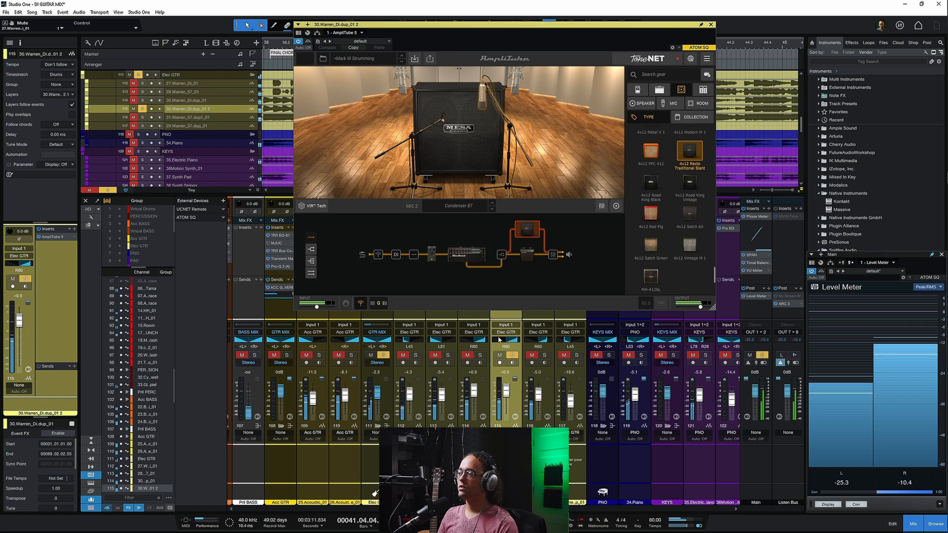
Reposition the Condenser 414 microphone in front of the 1x12 Mark III cabinet.
{"action": "left_click", "coordinate": [526, 257]}
{"action": "left_click", "coordinate": [467, 167]}
{"action": "mouse_move", "coordinate": [459, 145]}
{"action": "left_mouse_down"}
{"action": "mouse_move", "coordinate": [449, 146]}
{"action": "mouse_move", "coordinate": [462, 162]}
{"action": "left_mouse_up"}
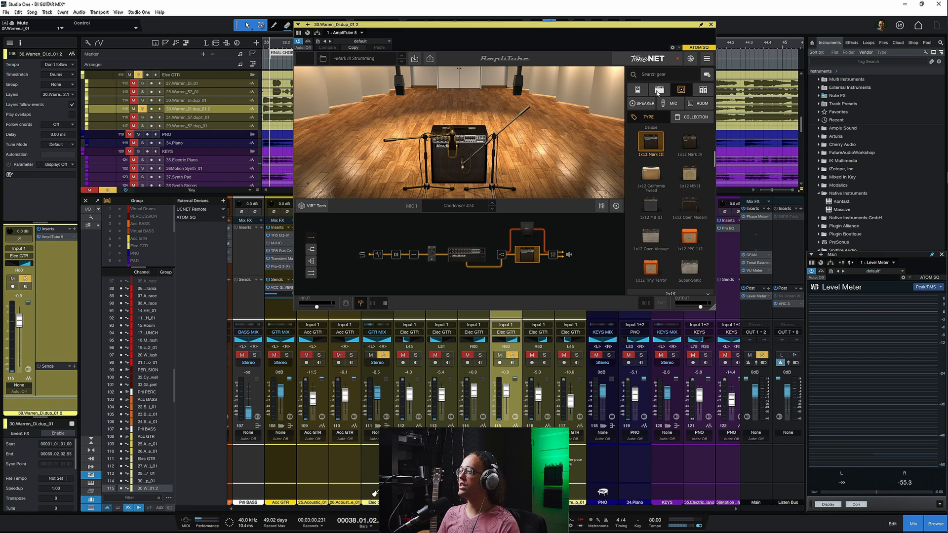
Show AmpliTube's rack effects, and solo channel 114 alongside the duplicated guitar, balancing the duplicate's fader by ear during playback.
{"action": "left_click", "coordinate": [702, 91]}
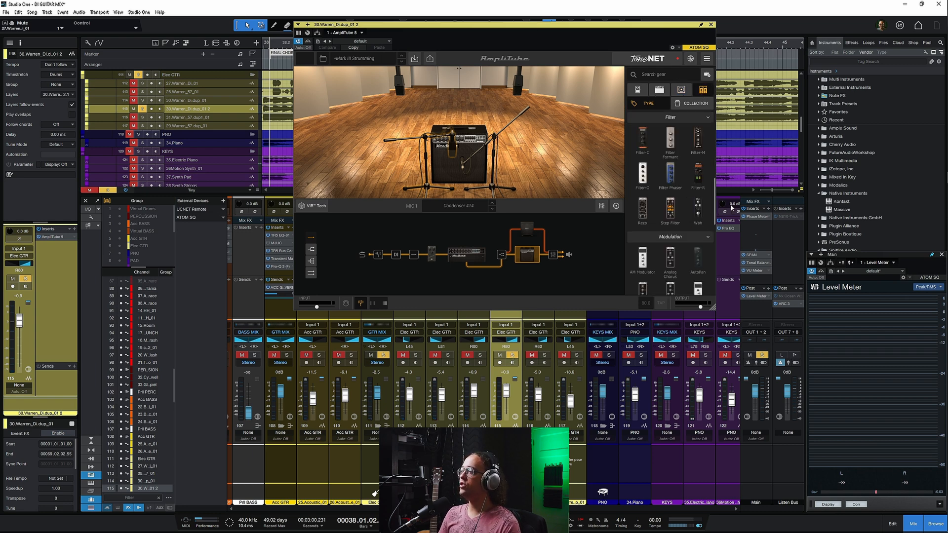
{"action": "left_click", "coordinate": [480, 357]}
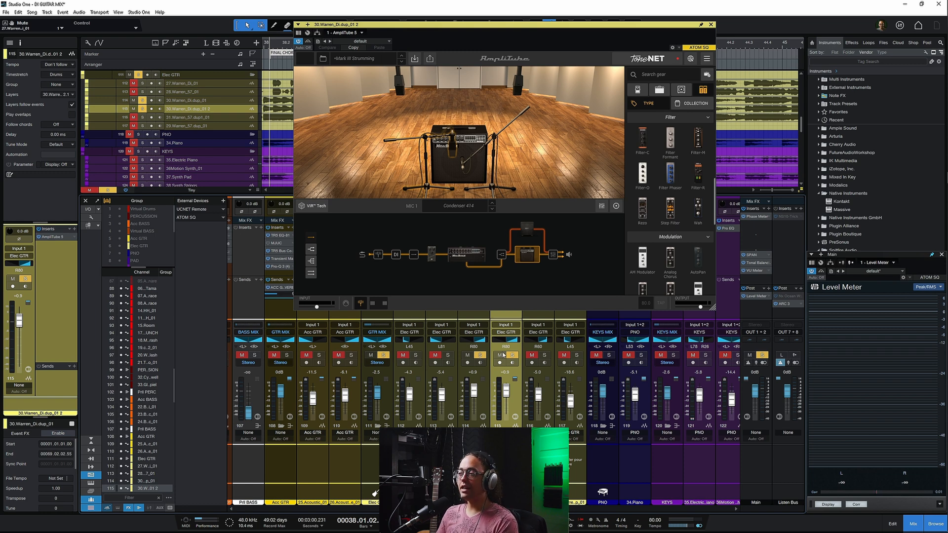
{"action": "left_click_drag", "start_coordinate": [504, 395], "coordinate": [506, 413]}
{"action": "key", "text": "space"}
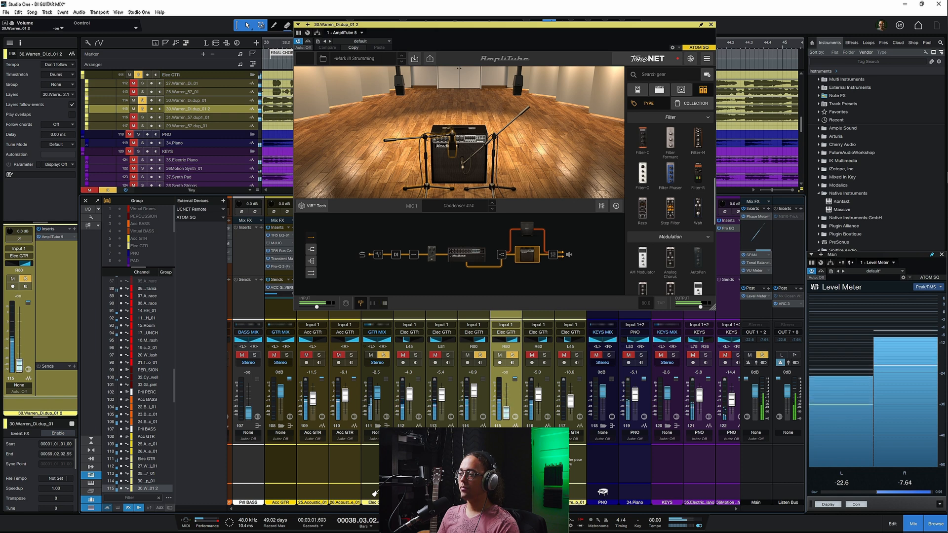
{"action": "left_click_drag", "start_coordinate": [505, 414], "coordinate": [506, 393]}
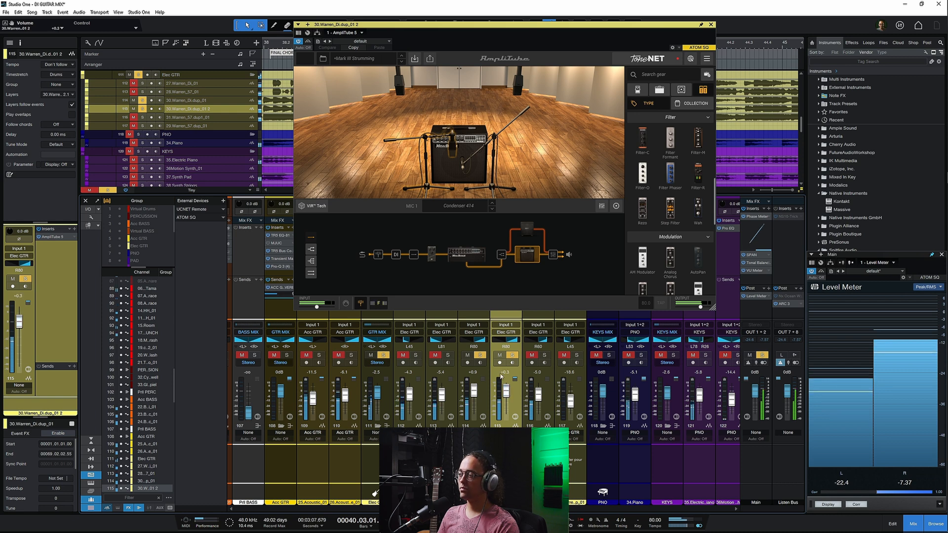
Unsolo both guitars and compare the full mix with the duplicate muted and unmuted, then lower the duplicate's fader to about -2.1 dB.
{"action": "left_click", "coordinate": [512, 355]}
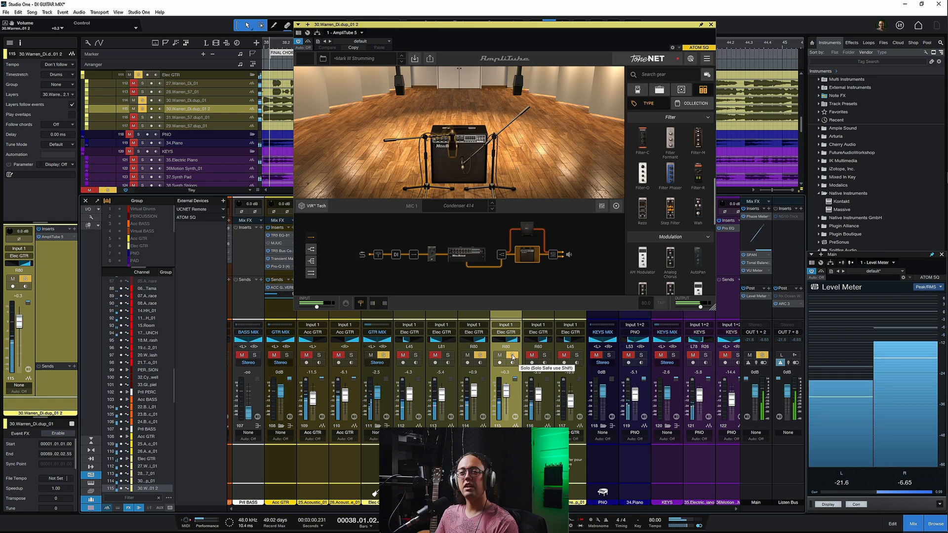
{"action": "left_click", "coordinate": [479, 355]}
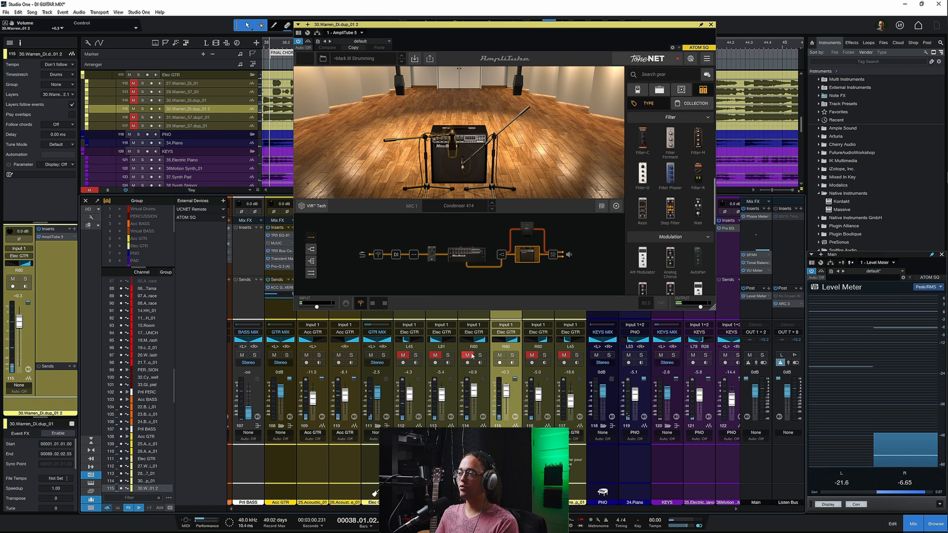
{"action": "key", "text": "space"}
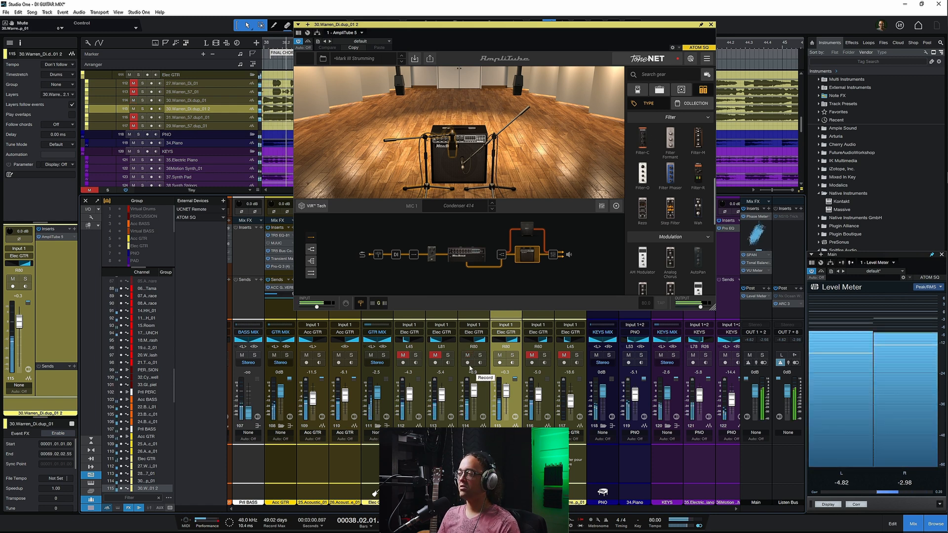
{"action": "left_click", "coordinate": [499, 356]}
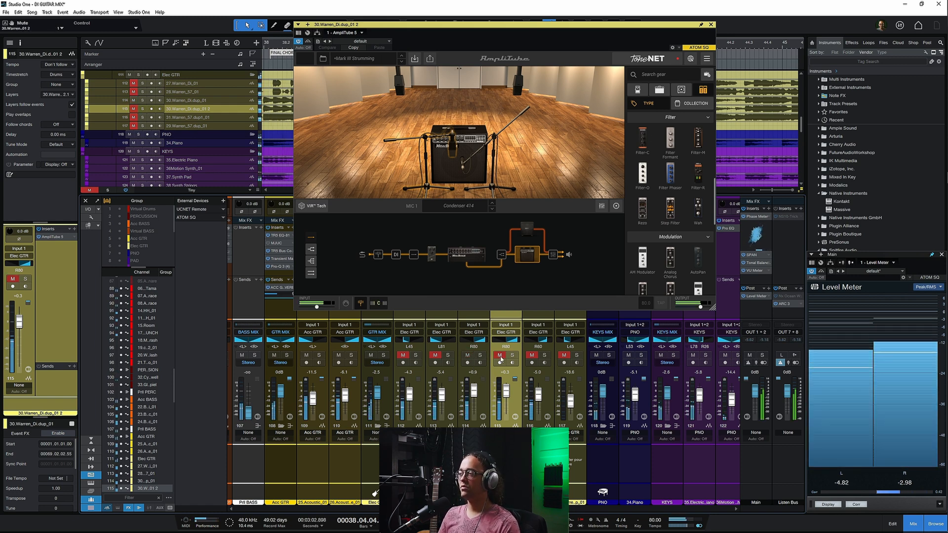
{"action": "key", "text": "space"}
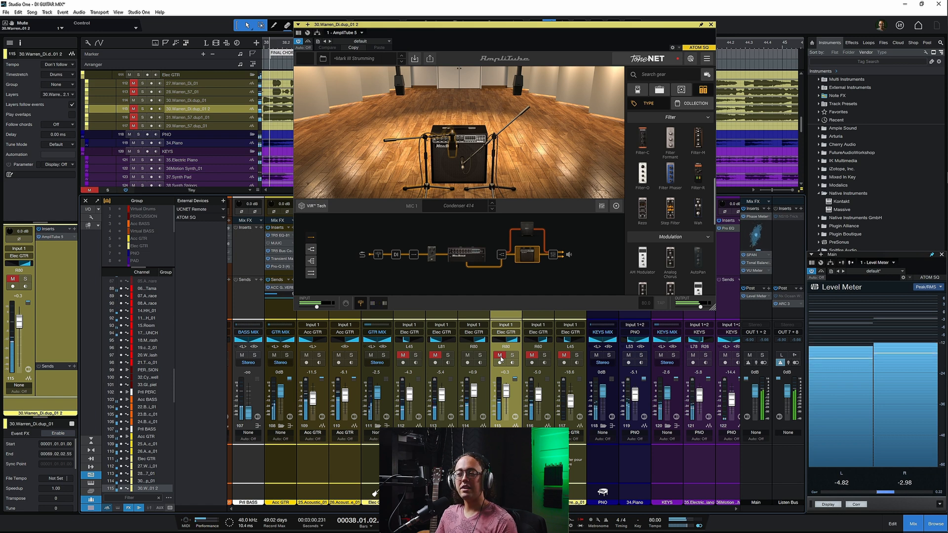
{"action": "key", "text": "space"}
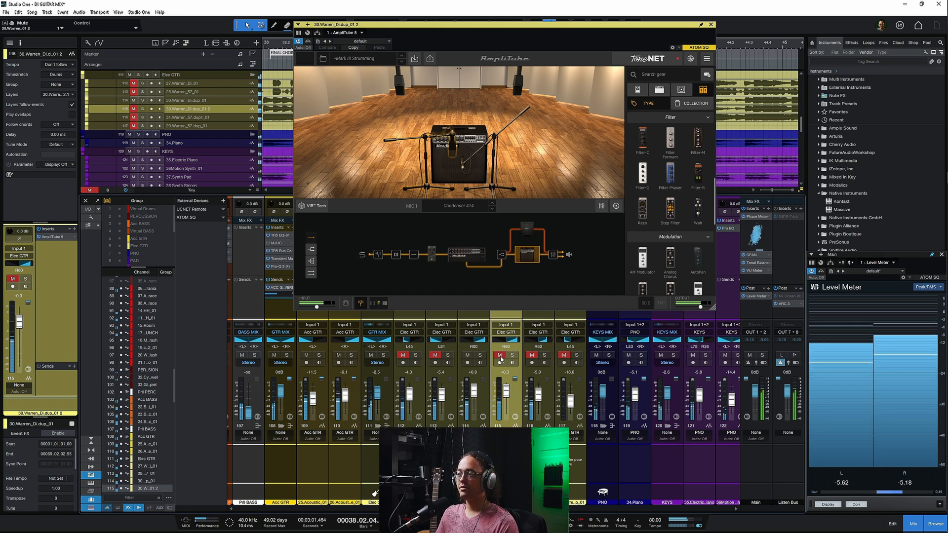
{"action": "left_click", "coordinate": [499, 356]}
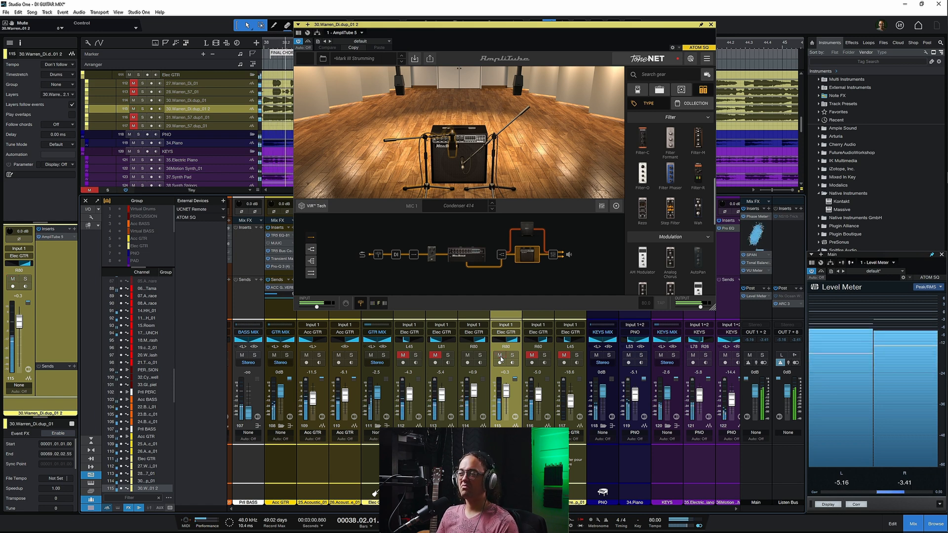
{"action": "left_click_drag", "start_coordinate": [508, 399], "coordinate": [507, 416]}
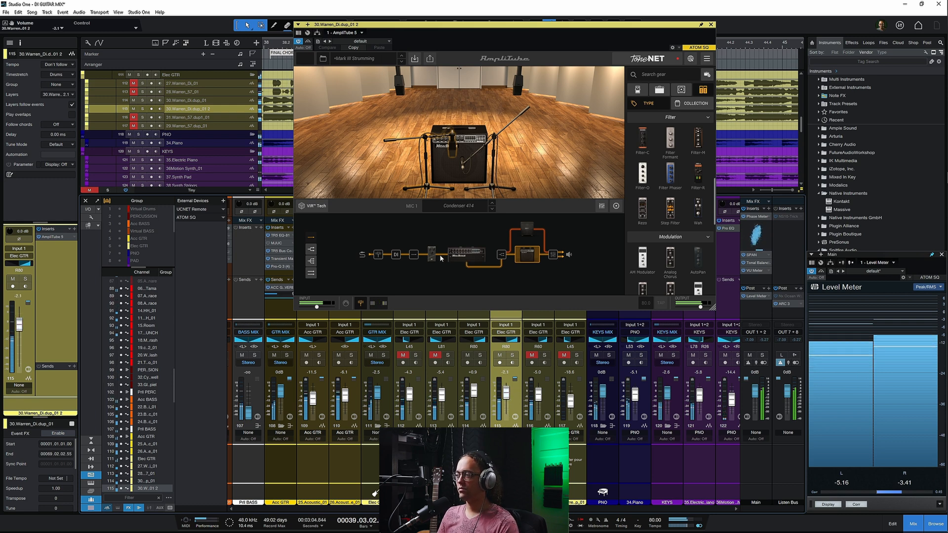
Browse AmpliTube's rack effects down to the Distortion category while the mix plays.
{"action": "scroll", "coordinate": [675, 190], "scroll_direction": "down", "scroll_amount": 3}
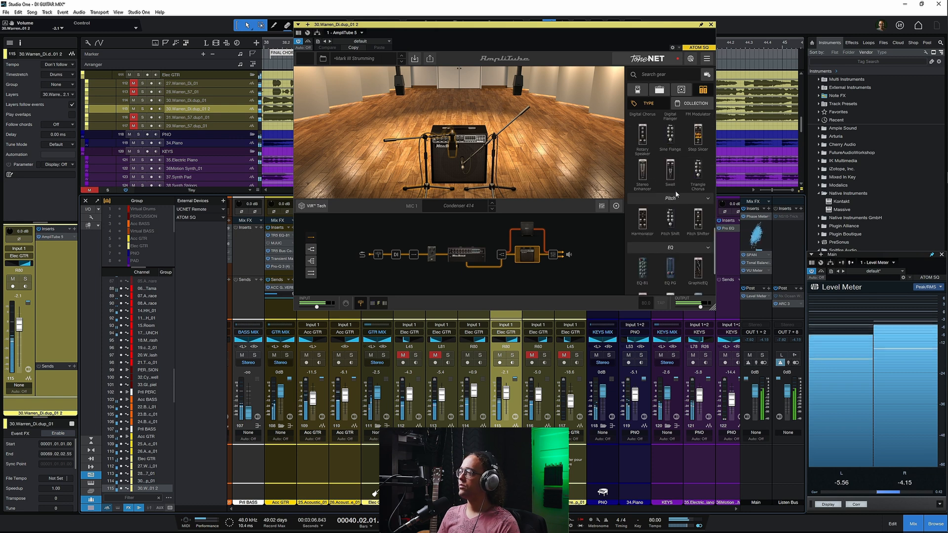
{"action": "scroll", "coordinate": [676, 194], "scroll_direction": "down", "scroll_amount": 3}
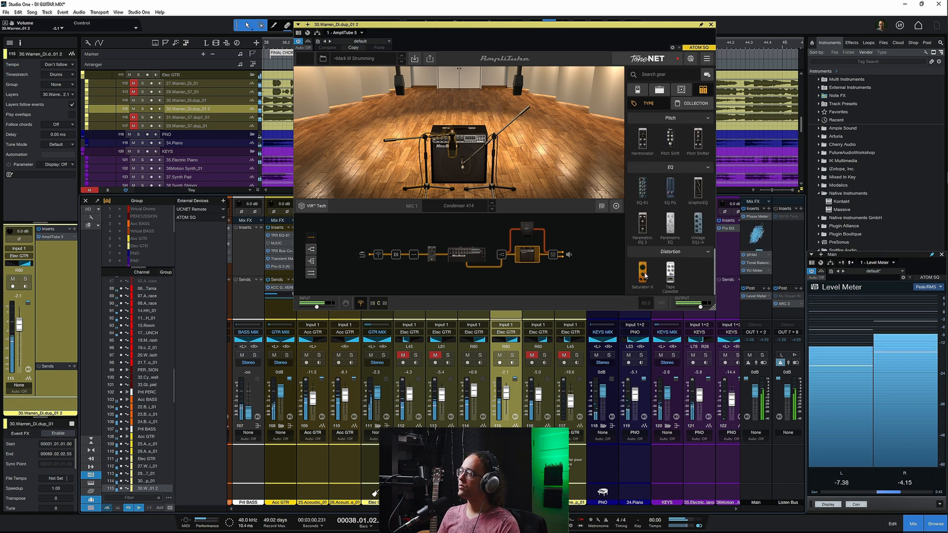
{"action": "key", "text": "space"}
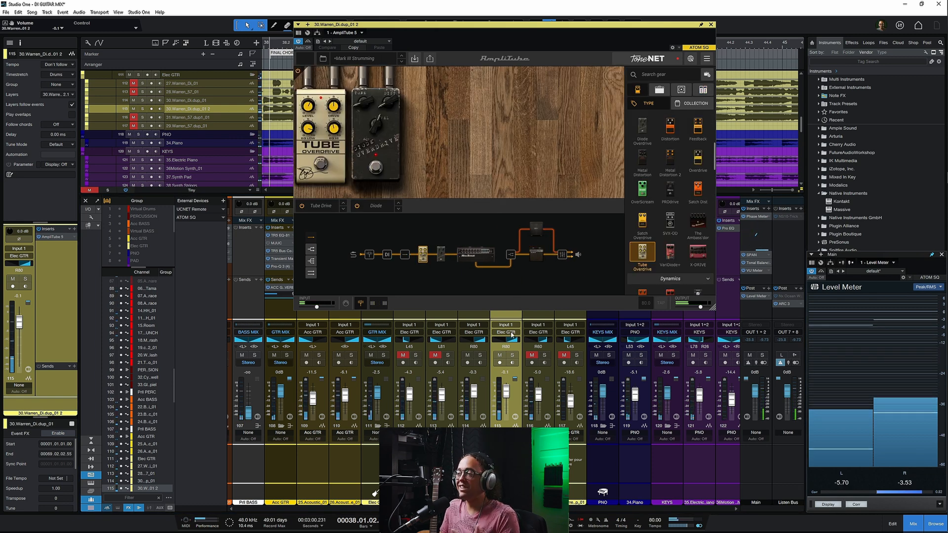
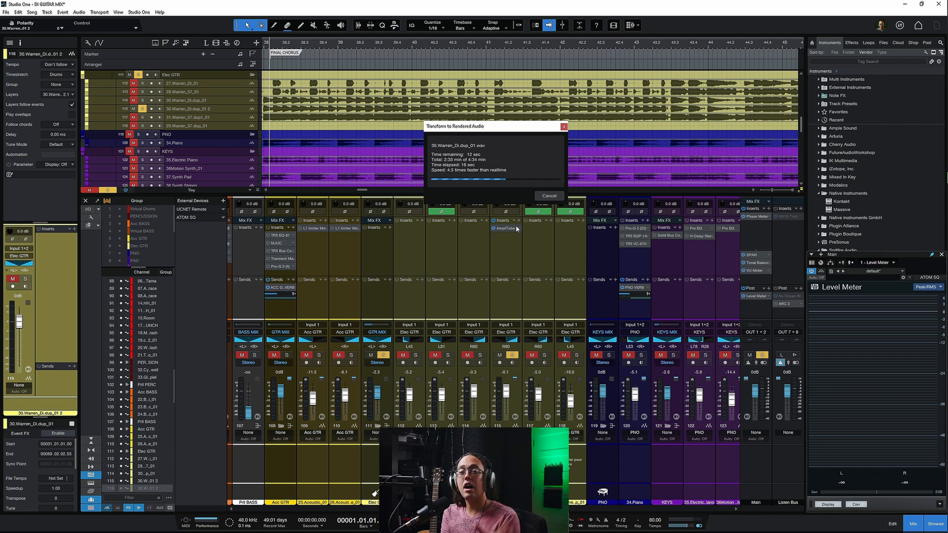
Compare the rendered guitars on channels 114 and 115 by auditioning them soloed, separately and together.
{"action": "left_click", "coordinate": [472, 248]}
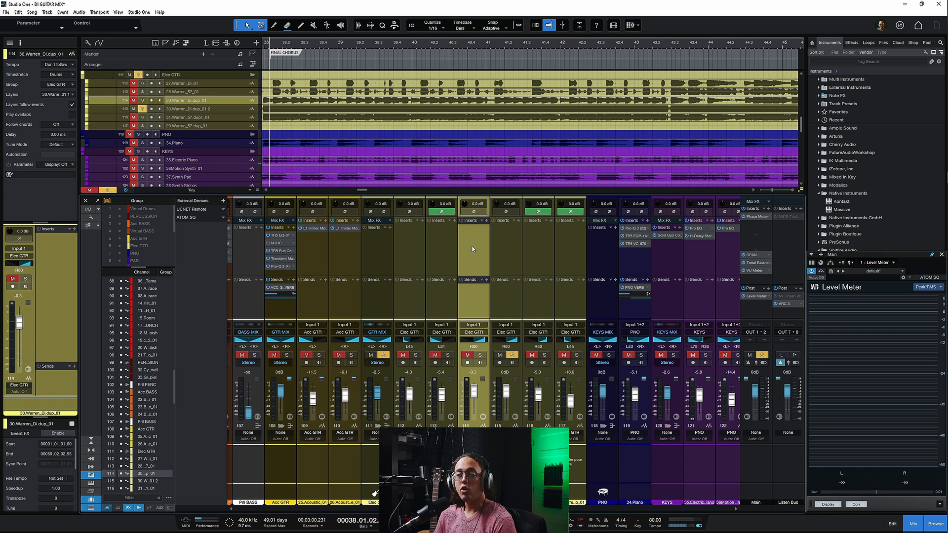
{"action": "key", "text": "space"}
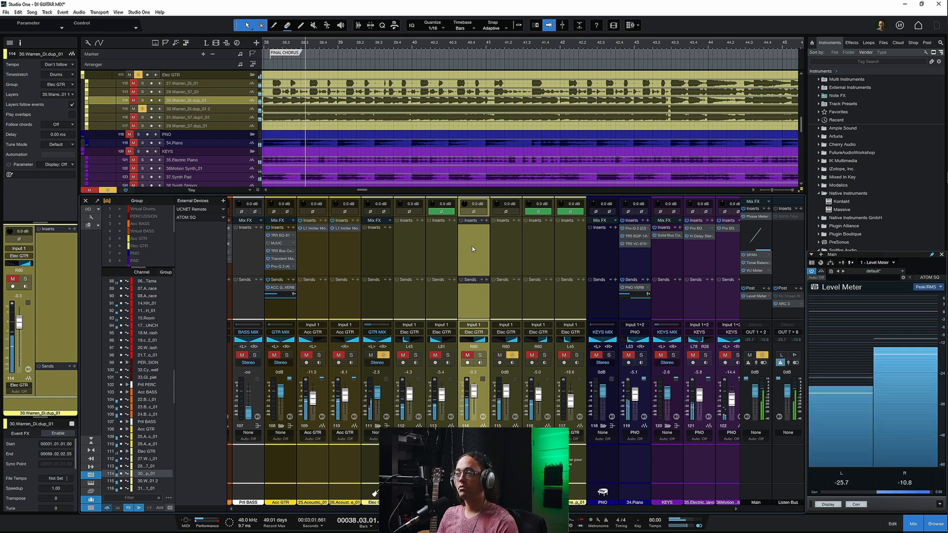
{"action": "key", "text": "space"}
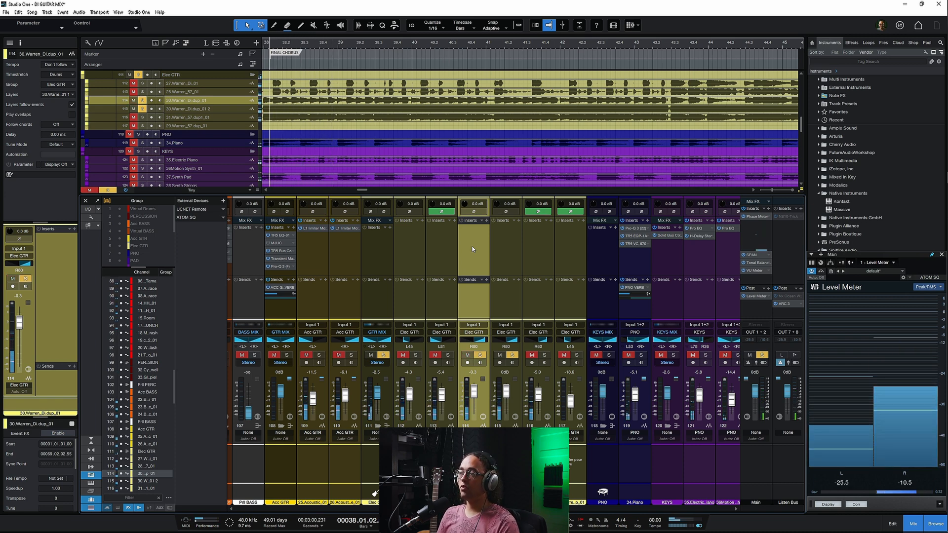
{"action": "left_click", "coordinate": [511, 255]}
{"action": "key", "text": "space"}
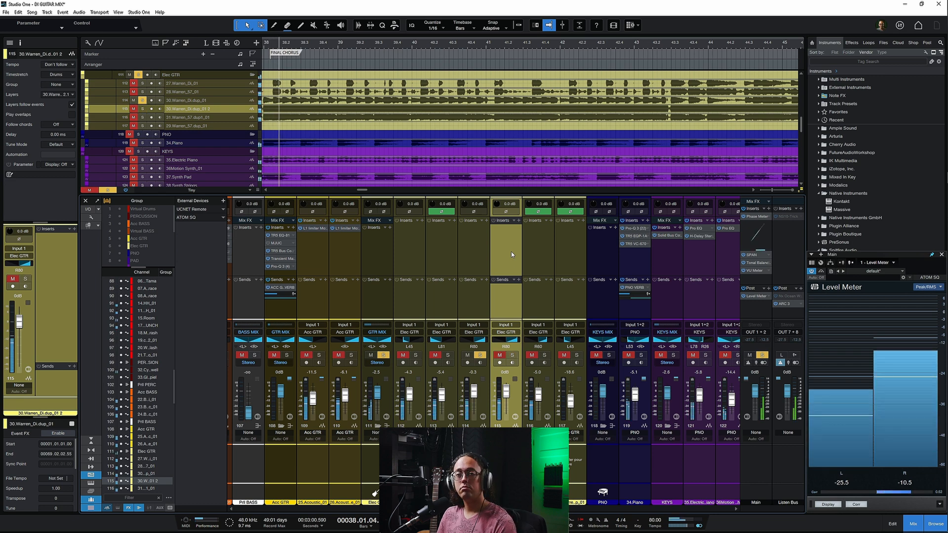
{"action": "key", "text": "space"}
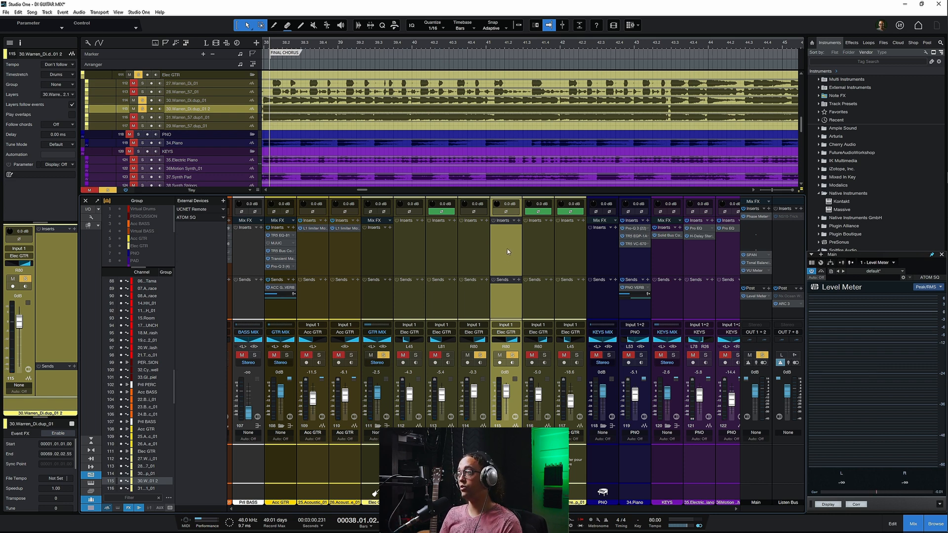
Invert the polarity of the rendered guitar on channel 115, comparing normal and inverted settings during playback.
{"action": "left_click", "coordinate": [508, 213]}
{"action": "key", "text": "space"}
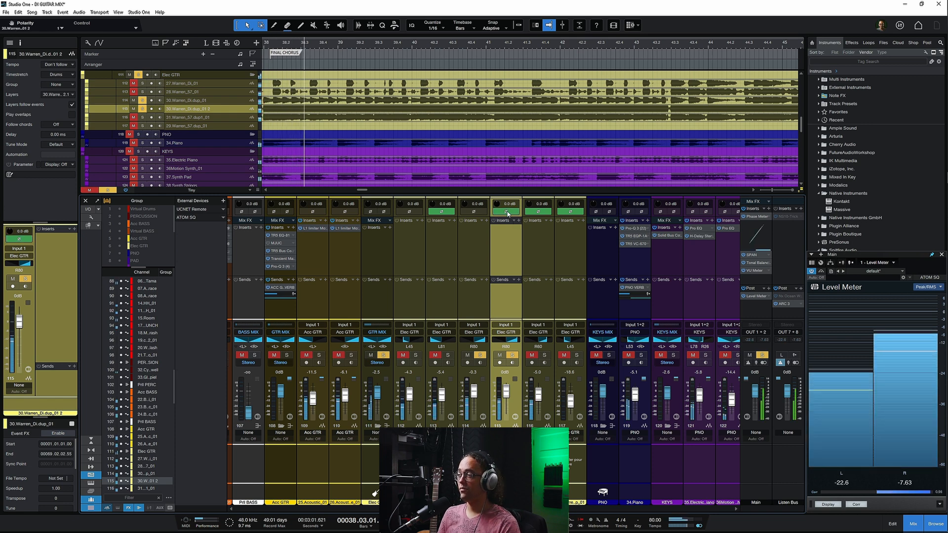
{"action": "left_click", "coordinate": [507, 213]}
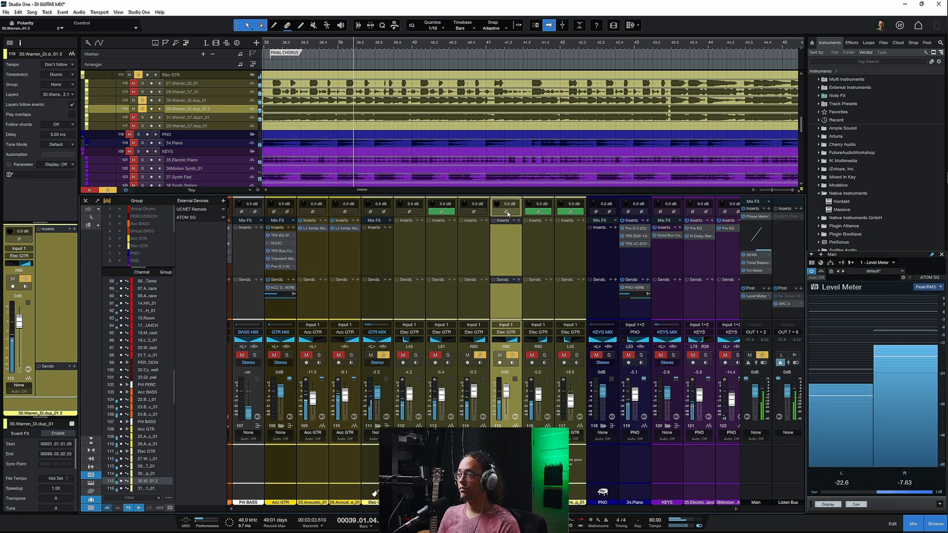
{"action": "left_click", "coordinate": [507, 213]}
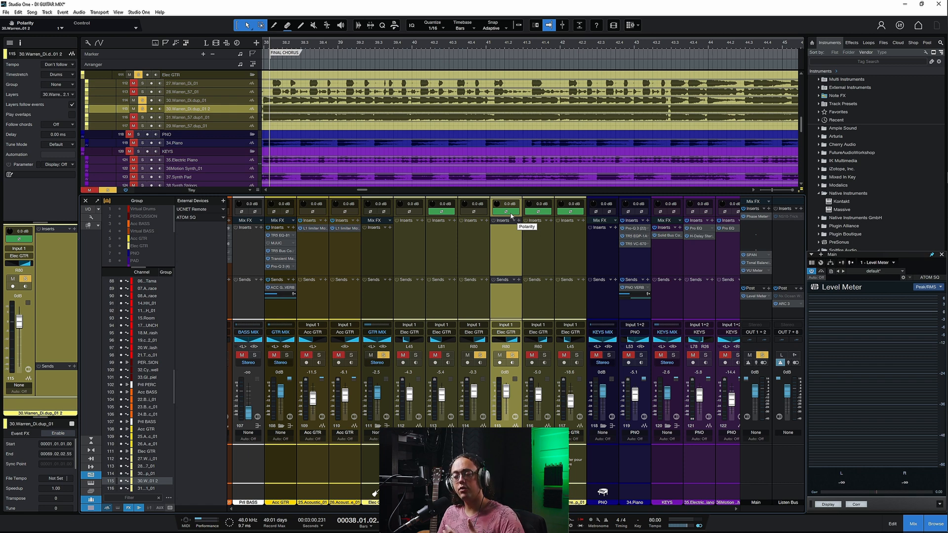
{"action": "left_click", "coordinate": [476, 246]}
{"action": "left_click", "coordinate": [505, 238]}
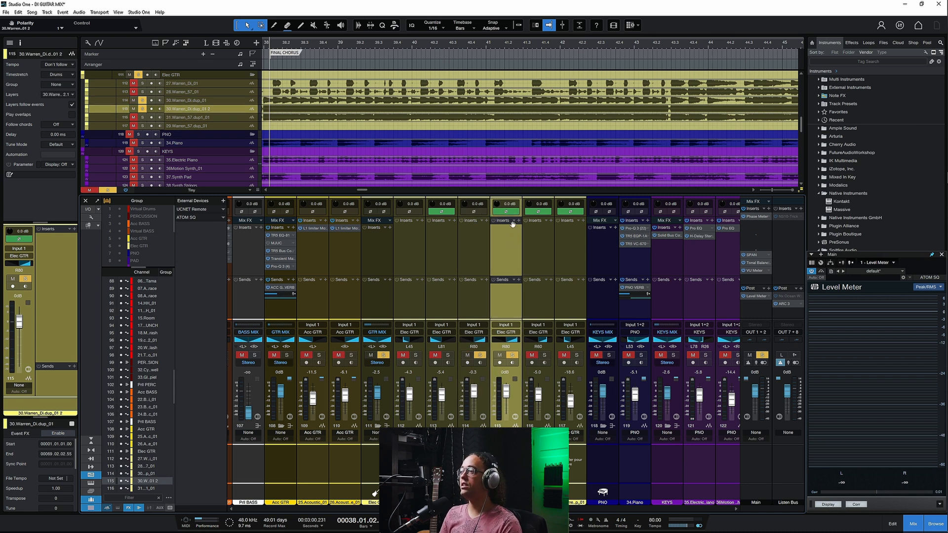
{"action": "left_click", "coordinate": [472, 240]}
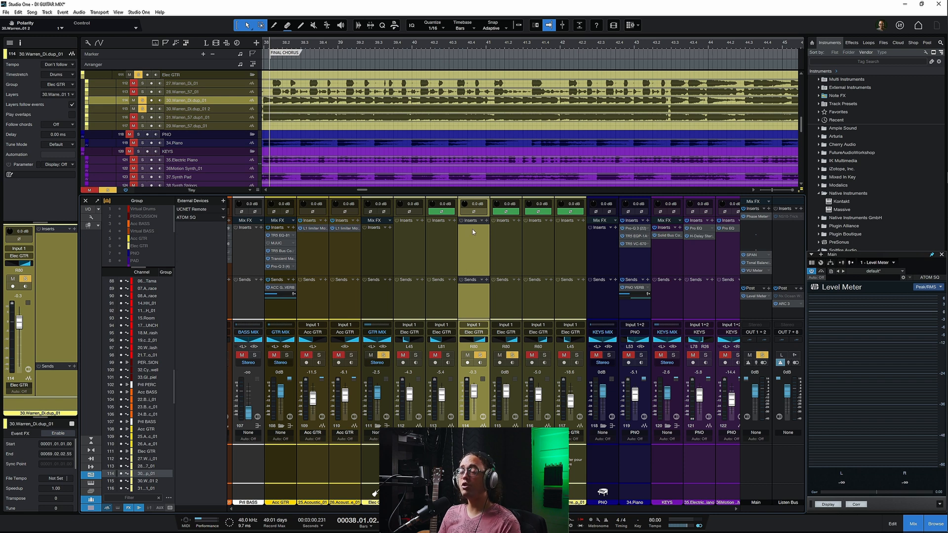
{"action": "left_click", "coordinate": [507, 260]}
Insert Pro-Q 3 on the rendered guitar on channel 114 and move the plug-in window clear of the main toolbar.
{"action": "left_click", "coordinate": [478, 255]}
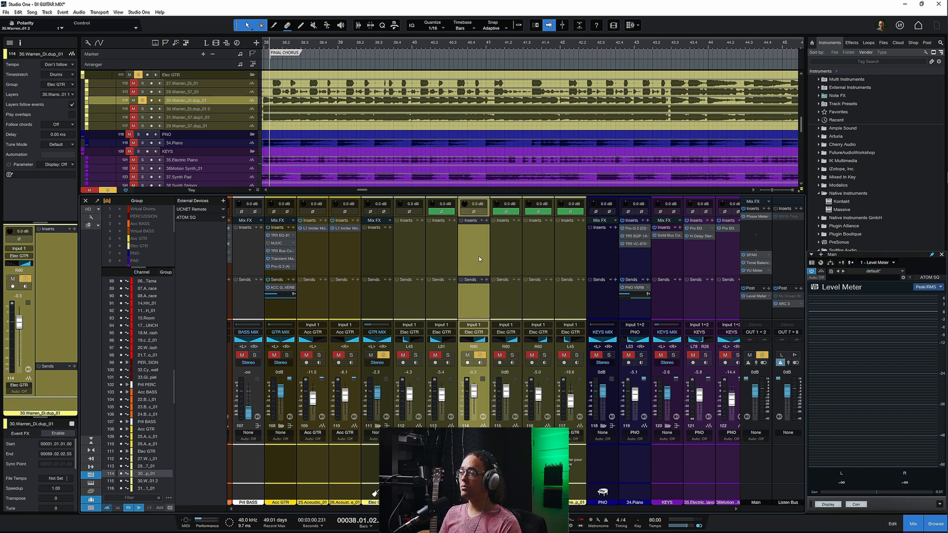
{"action": "left_click", "coordinate": [487, 221]}
{"action": "type", "text": "pro-q"}
{"action": "key", "text": "Down"}
{"action": "key", "text": "Return"}
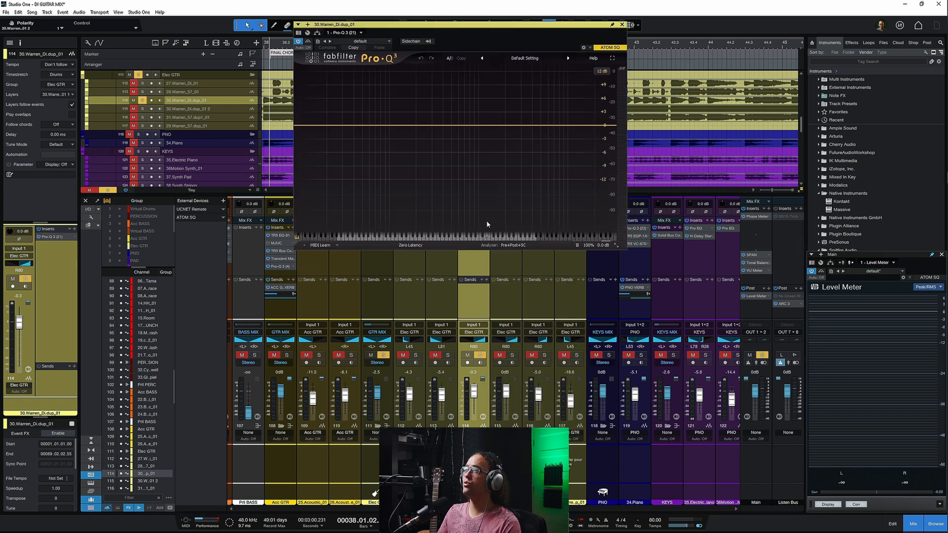
{"action": "left_click_drag", "start_coordinate": [505, 26], "coordinate": [529, 75]}
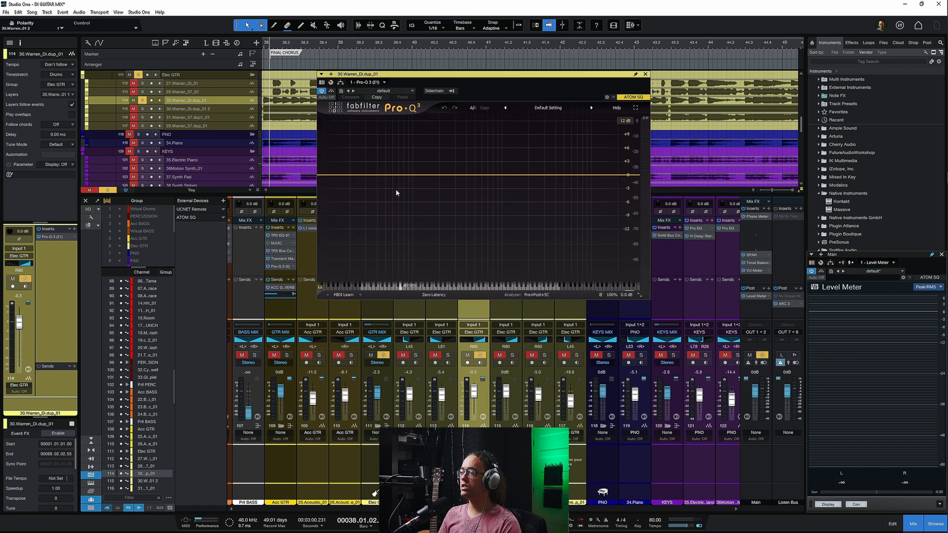
Add a 12 dB/oct low-cut band in Pro-Q 3 and raise its frequency by ear during playback.
{"action": "left_click", "coordinate": [338, 174]}
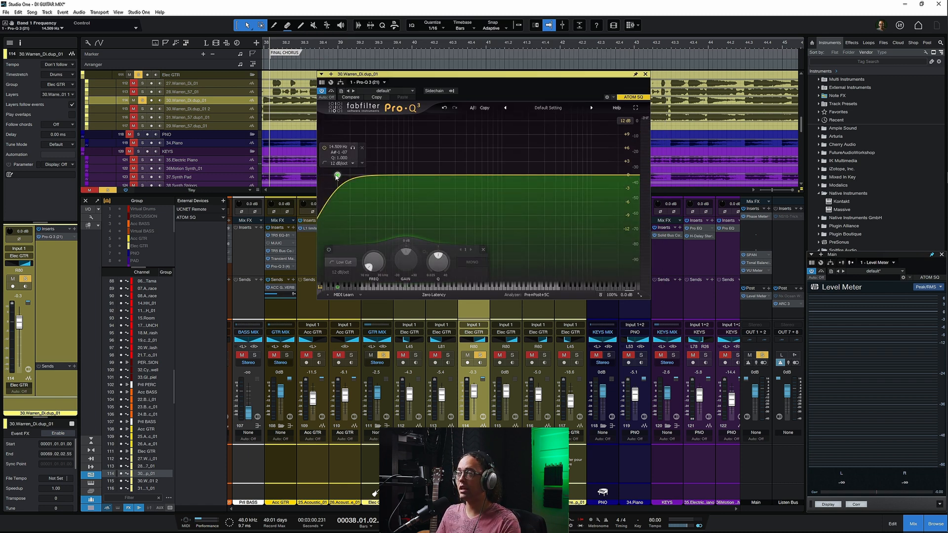
{"action": "key", "text": "space"}
{"action": "left_click_drag", "start_coordinate": [338, 175], "coordinate": [431, 141]}
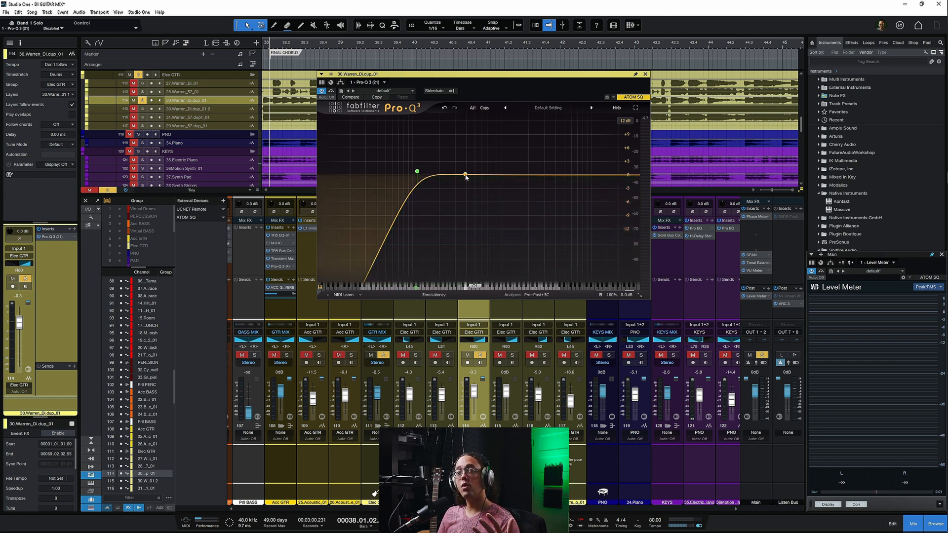
Add a bell band boosted about 6.4 dB with Q narrowed to 2.817, and sweep it soloed to about 712 Hz during playback.
{"action": "key", "text": "space"}
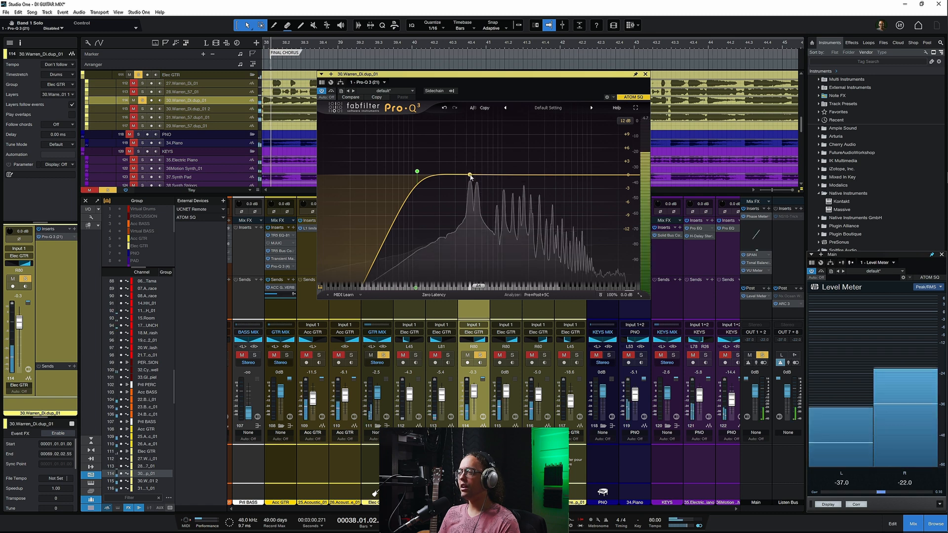
{"action": "left_click", "coordinate": [500, 173]}
{"action": "left_click_drag", "start_coordinate": [501, 174], "coordinate": [498, 152]}
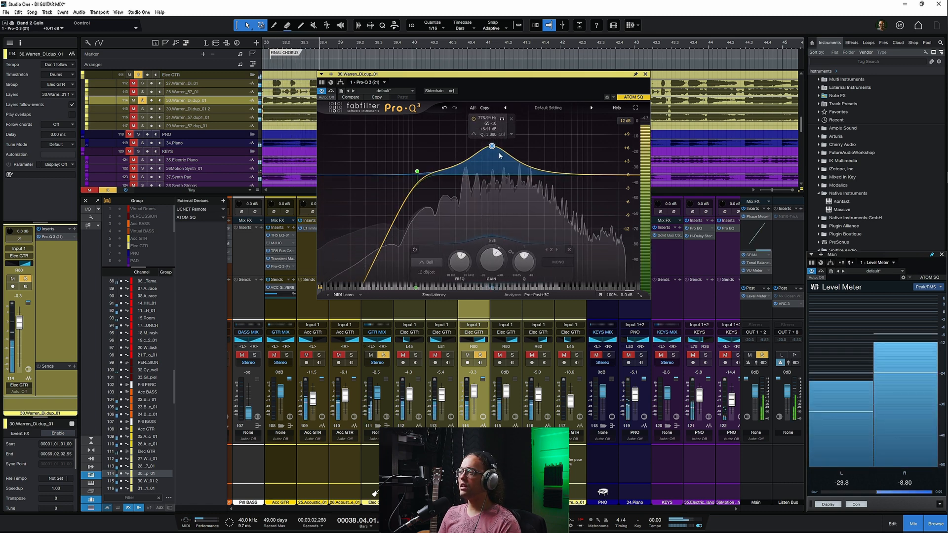
{"action": "scroll", "coordinate": [498, 152], "scroll_direction": "up", "scroll_amount": 4}
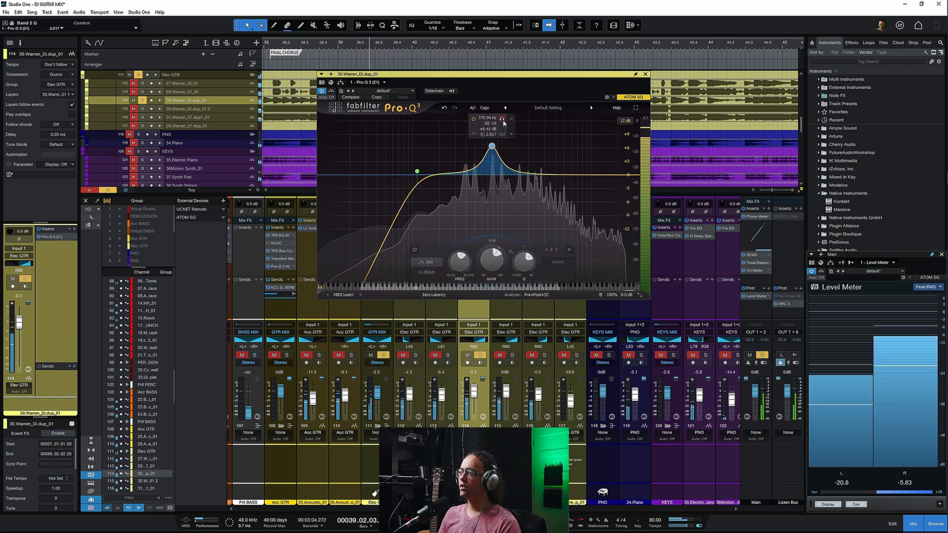
{"action": "mouse_move", "coordinate": [501, 118]}
{"action": "left_mouse_down"}
{"action": "mouse_move", "coordinate": [461, 108]}
{"action": "mouse_move", "coordinate": [503, 106]}
{"action": "mouse_move", "coordinate": [496, 102]}
{"action": "left_mouse_up"}
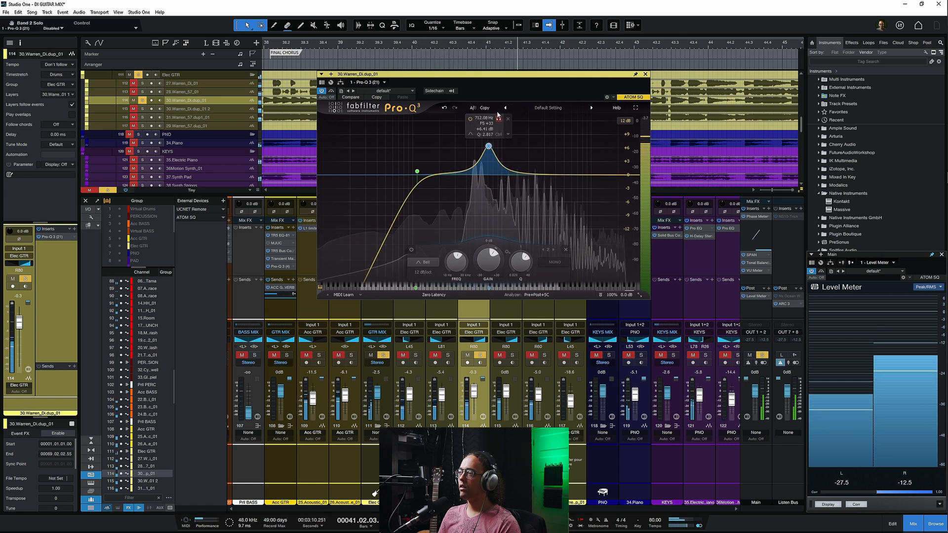
Turn the 712 Hz bell into a cut of about −1.81 dB with Q 2.169, and audition it in playback.
{"action": "left_click_drag", "start_coordinate": [488, 146], "coordinate": [489, 186]}
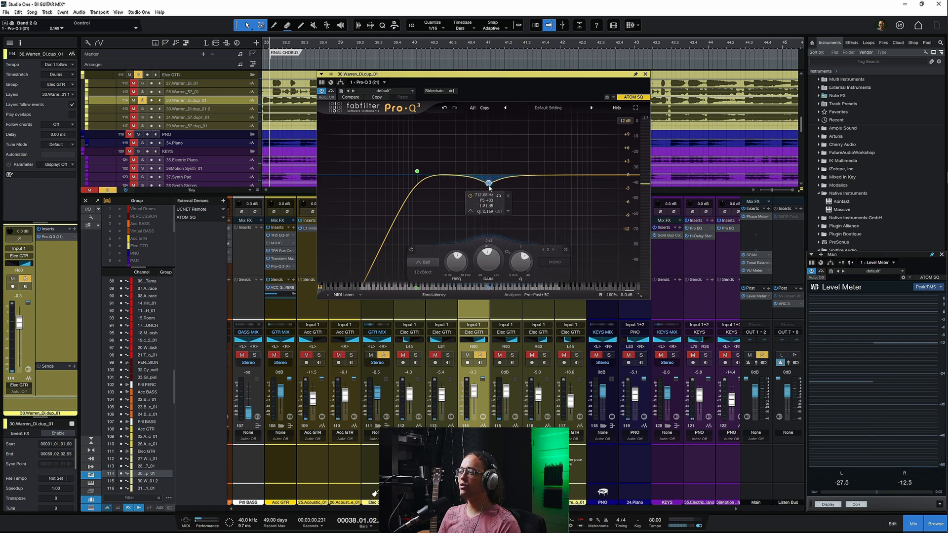
{"action": "key", "text": "space"}
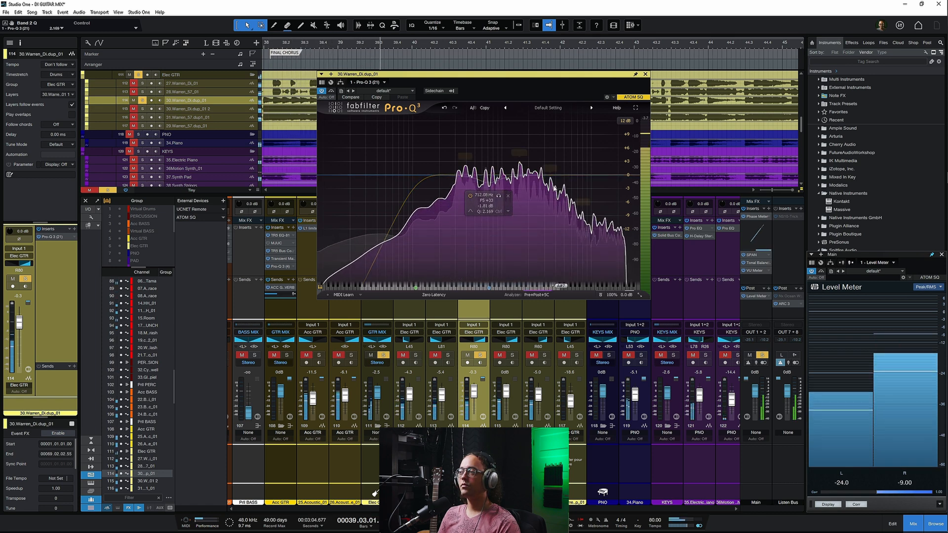
{"action": "key", "text": "space"}
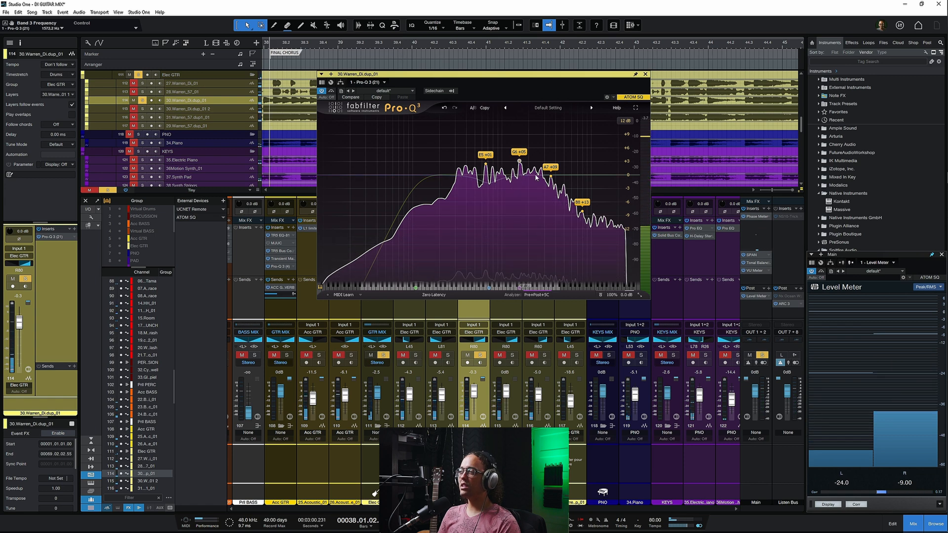
Add a bell band boosted about 6.15 dB with Q 3.533, and sweep it soloed to about 966 Hz during playback.
{"action": "left_click_drag", "start_coordinate": [521, 176], "coordinate": [521, 177]}
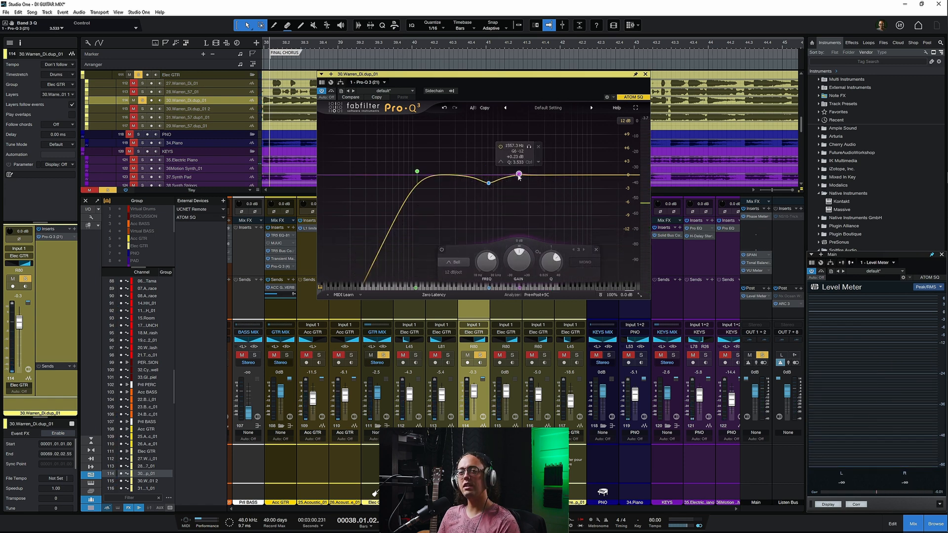
{"action": "left_click_drag", "start_coordinate": [516, 177], "coordinate": [500, 149]}
{"action": "key", "text": "space"}
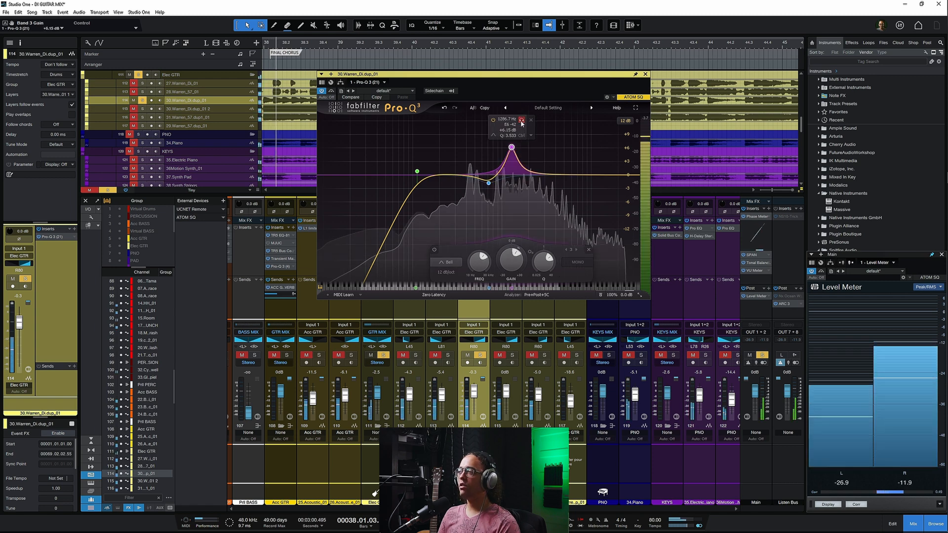
{"action": "mouse_move", "coordinate": [510, 116]}
{"action": "left_mouse_down"}
{"action": "mouse_move", "coordinate": [523, 114]}
{"action": "mouse_move", "coordinate": [507, 110]}
{"action": "left_mouse_up"}
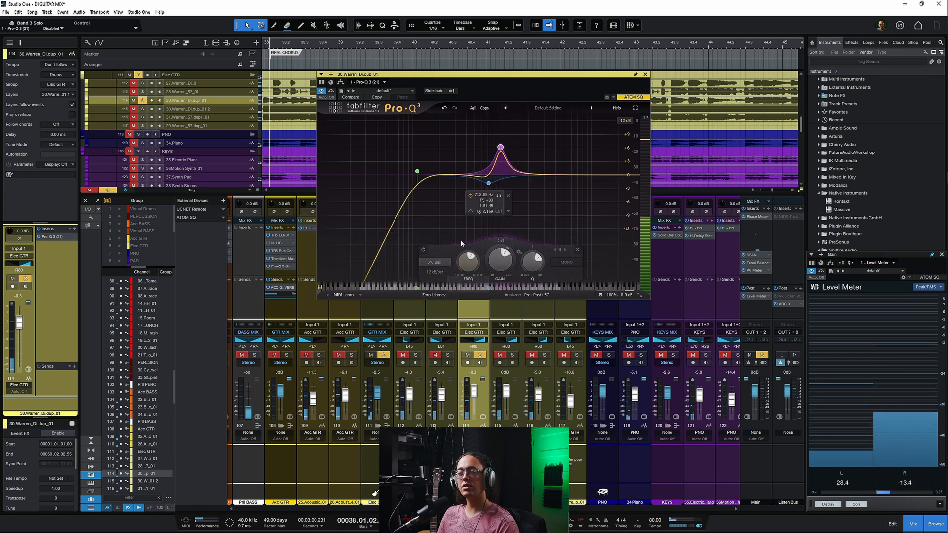
Reset the 966 Hz band's gain to 0 dB and make it dynamic, with a range of about −2.81 dB and Q 2.560.
{"action": "double_click", "coordinate": [497, 260]}
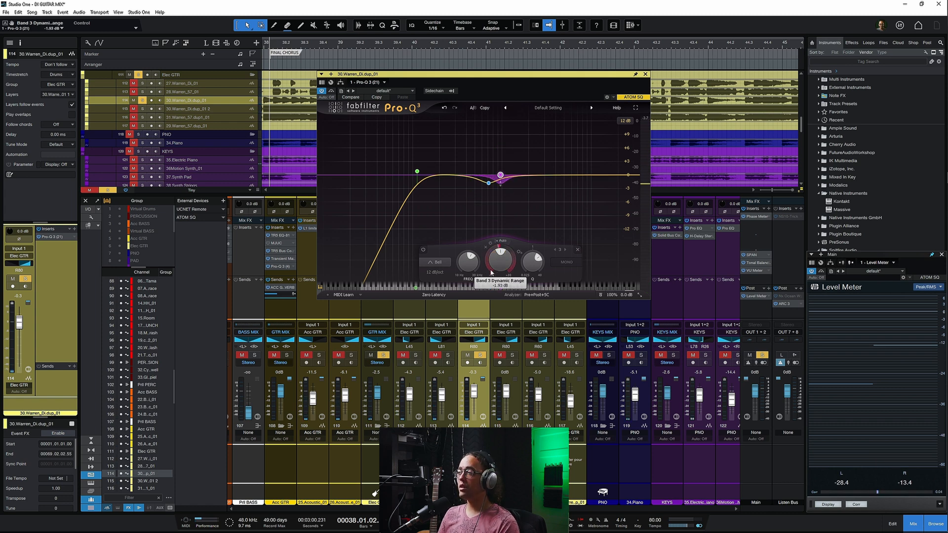
{"action": "left_click_drag", "start_coordinate": [481, 284], "coordinate": [482, 281]}
{"action": "key", "text": "space"}
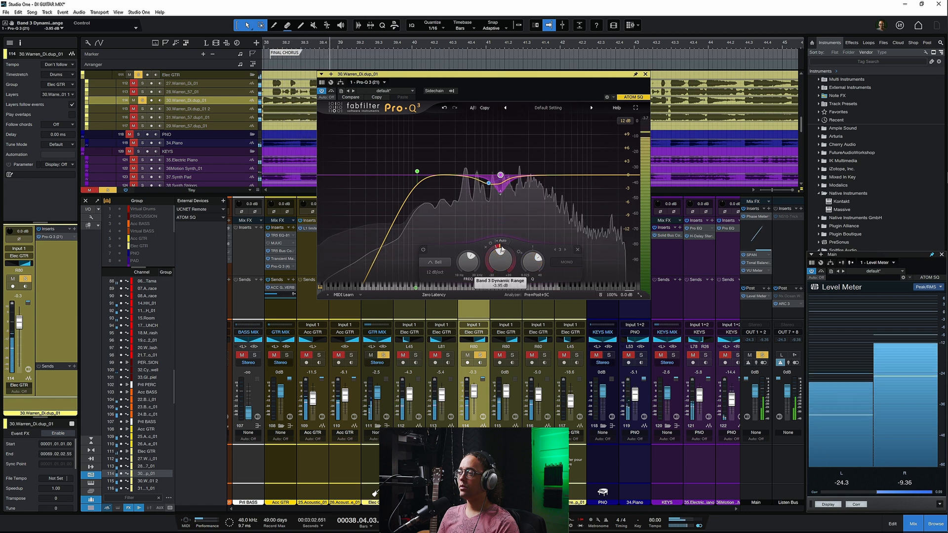
{"action": "left_click_drag", "start_coordinate": [509, 245], "coordinate": [501, 247]}
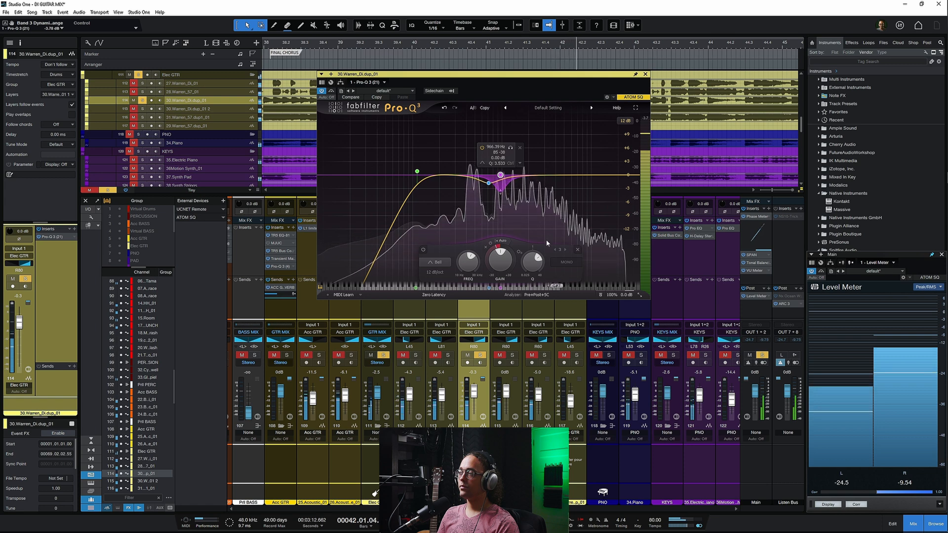
{"action": "scroll", "coordinate": [533, 247], "scroll_direction": "down", "scroll_amount": 3}
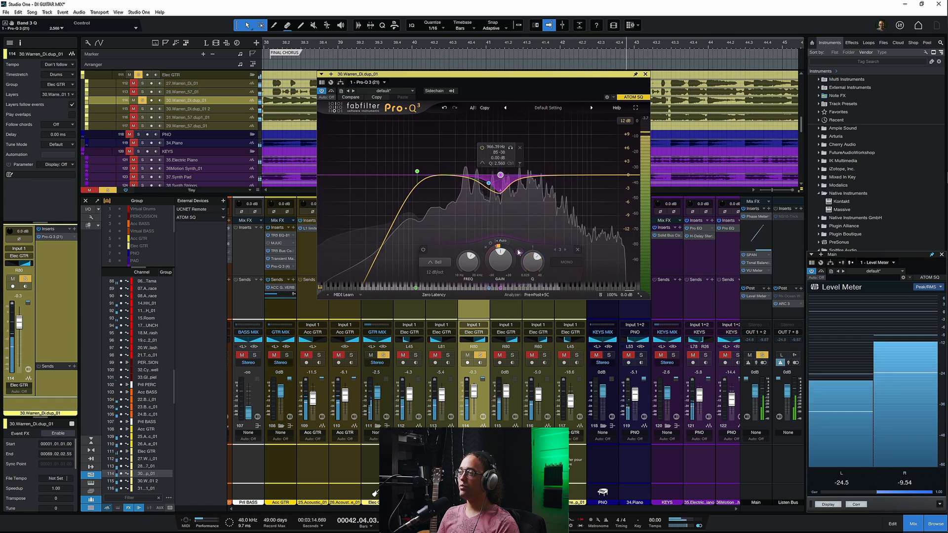
{"action": "left_click_drag", "start_coordinate": [499, 246], "coordinate": [499, 242]}
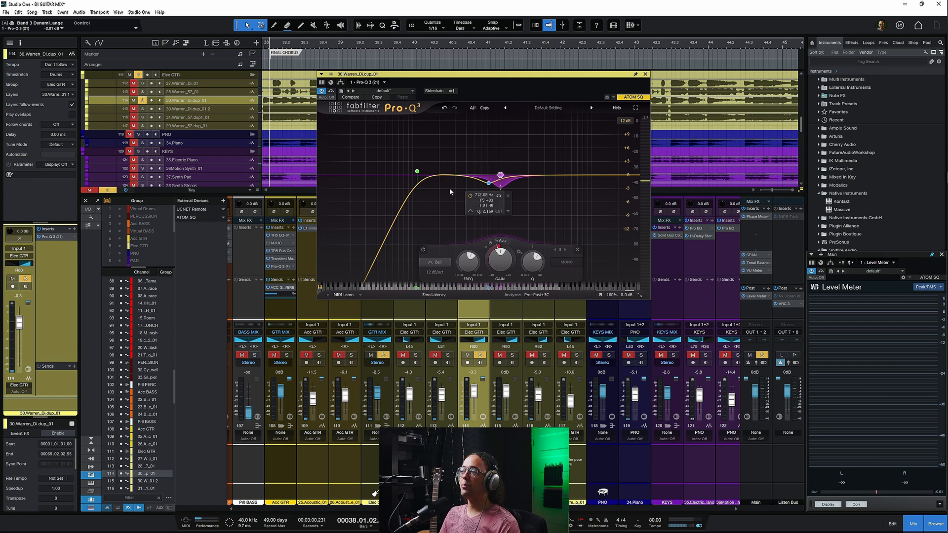
Add a 12 dB/oct high-cut band, sweep it soloed down to about 10.5 kHz during playback, and close Pro-Q 3.
{"action": "left_click", "coordinate": [608, 176]}
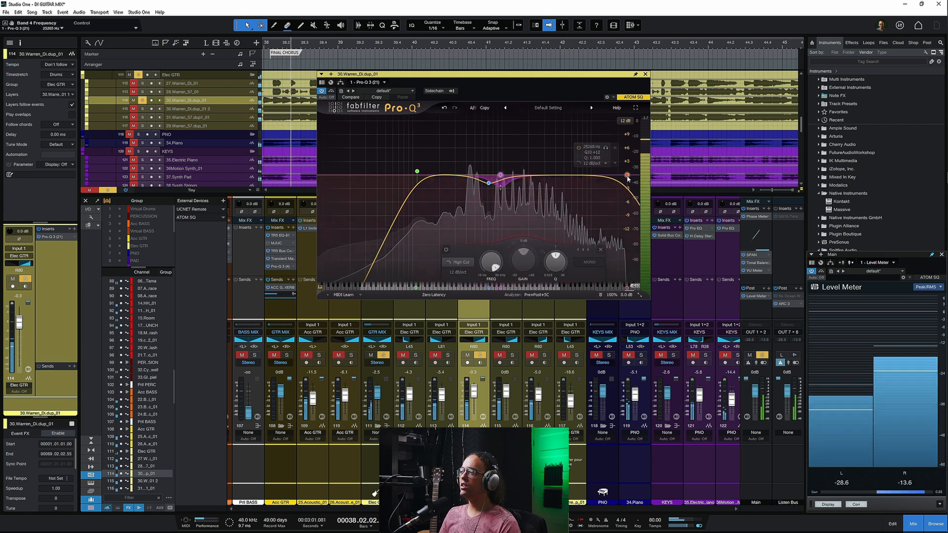
{"action": "left_click_drag", "start_coordinate": [608, 176], "coordinate": [594, 149]}
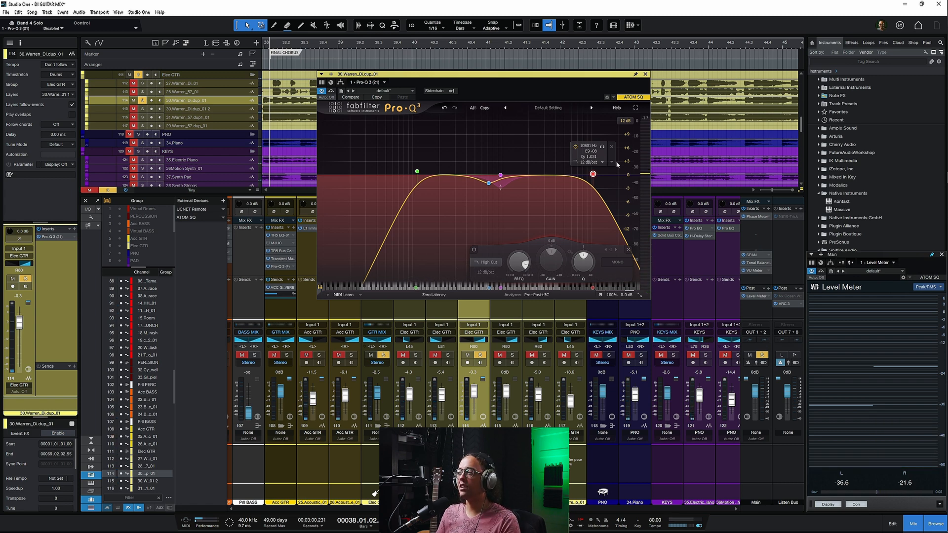
{"action": "left_click", "coordinate": [644, 75]}
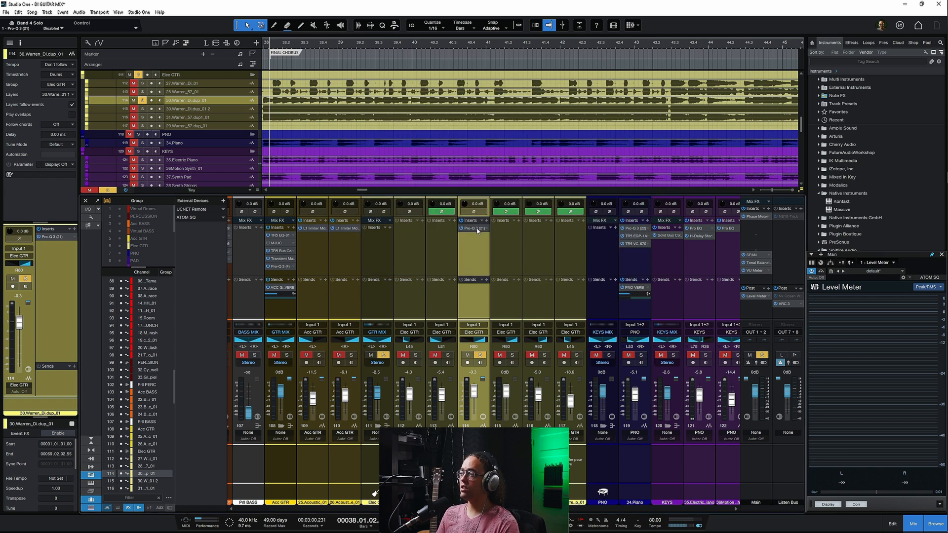
Copy Pro-Q 3 with its settings from channel 114 to the rendered guitar on channel 115, and start playback.
{"action": "left_click_drag", "start_coordinate": [501, 235], "coordinate": [502, 236]}
{"action": "left_click", "coordinate": [509, 319]}
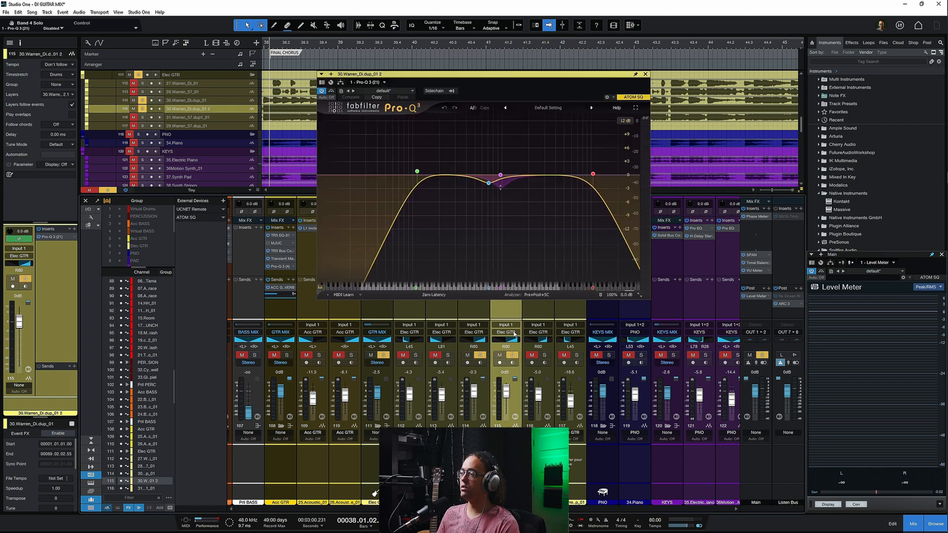
{"action": "key", "text": "space"}
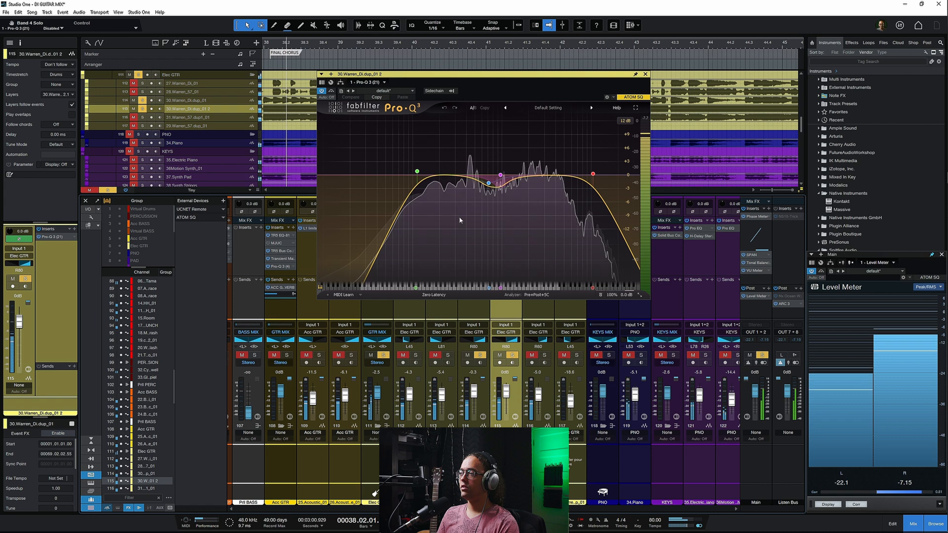
Compare channel 115's Pro-Q 3 bypassed and active, lower its high-cut frequency slightly, and close the plug-in window.
{"action": "left_click", "coordinate": [331, 91]}
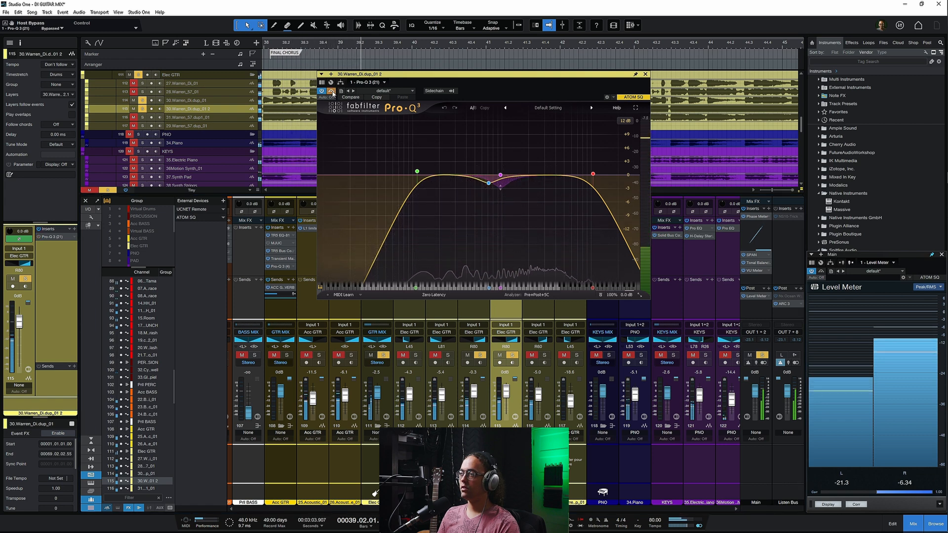
{"action": "left_click", "coordinate": [331, 91]}
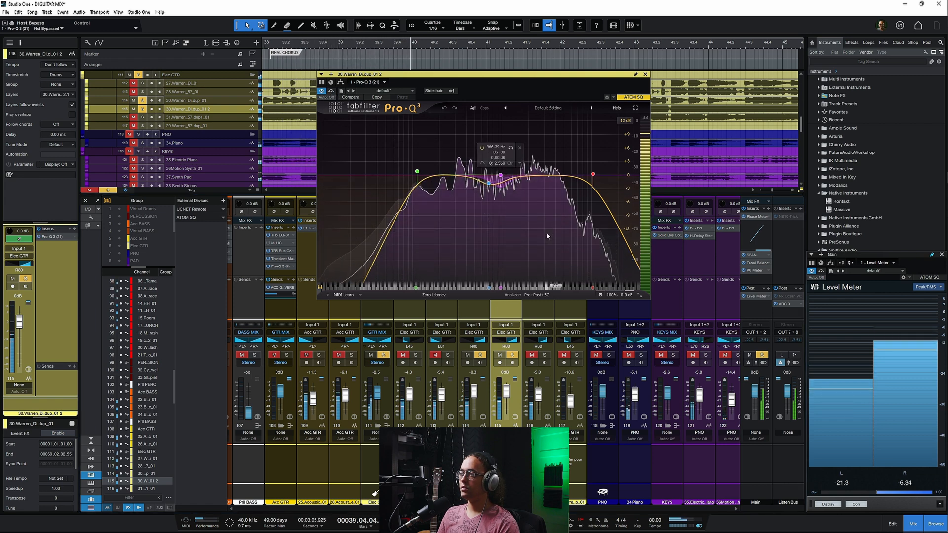
{"action": "left_click_drag", "start_coordinate": [593, 174], "coordinate": [587, 174]}
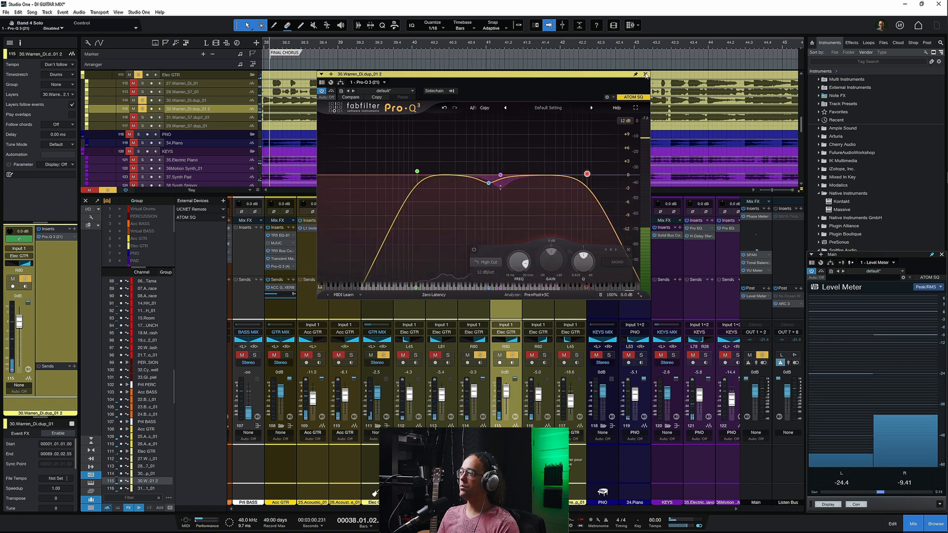
{"action": "left_click", "coordinate": [645, 74]}
Unsolo the rendered guitars on channels 114 and 115 together and audition the final chorus in the full mix.
{"action": "left_click", "coordinate": [465, 268]}
{"action": "left_click", "coordinate": [505, 254], "text": "shift"}
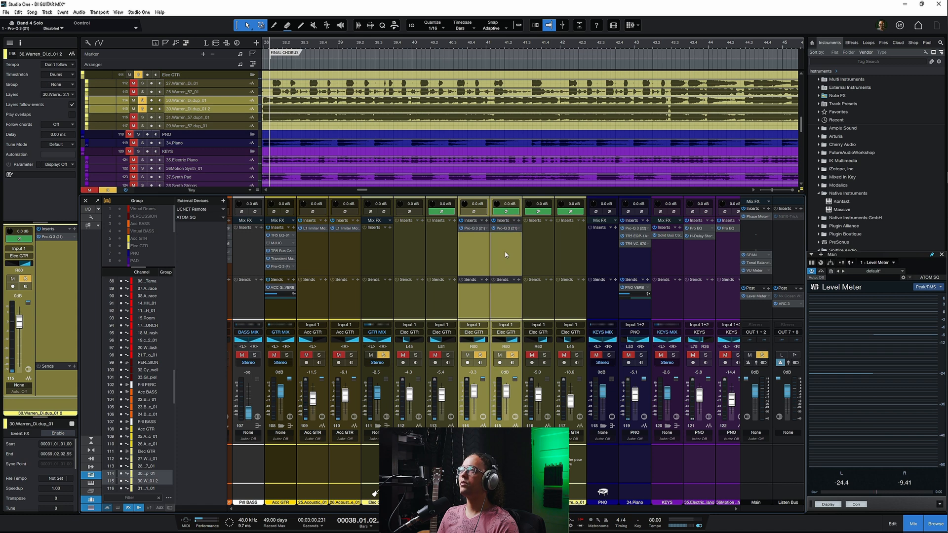
{"action": "key", "text": "s"}
{"action": "key", "text": "space"}
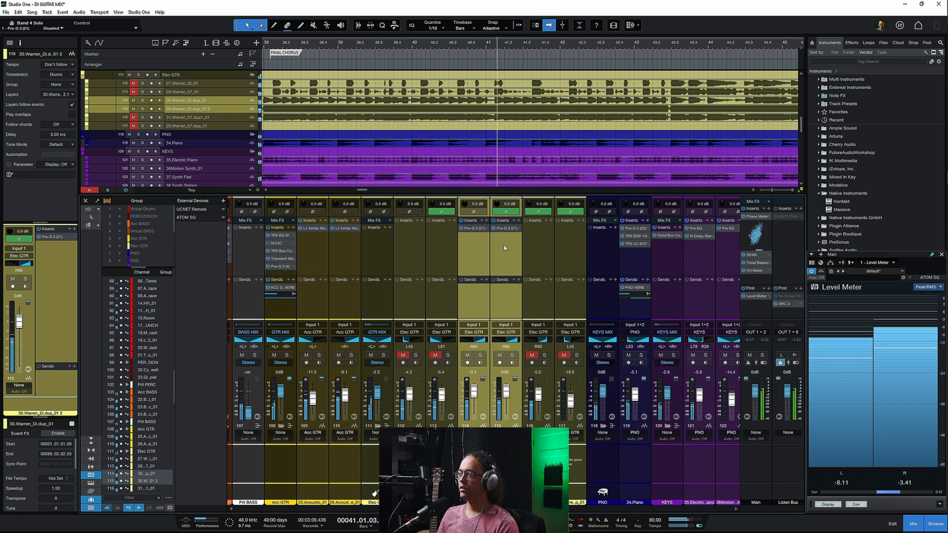
{"action": "key", "text": "space"}
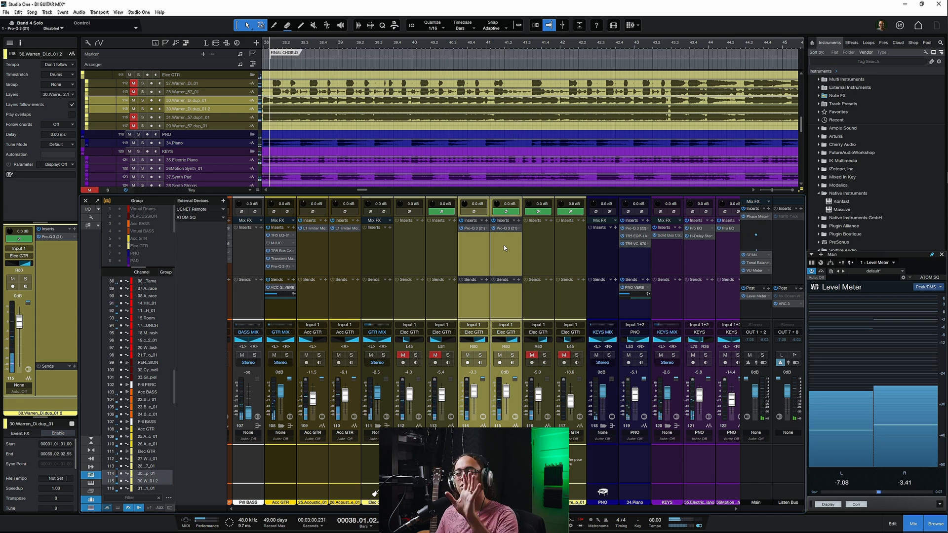
Add a low-mid bell in channel 115's Pro-Q 3, adjust its Q by ear, and set its dynamic range to about −2 dB during playback.
{"action": "left_click", "coordinate": [504, 229]}
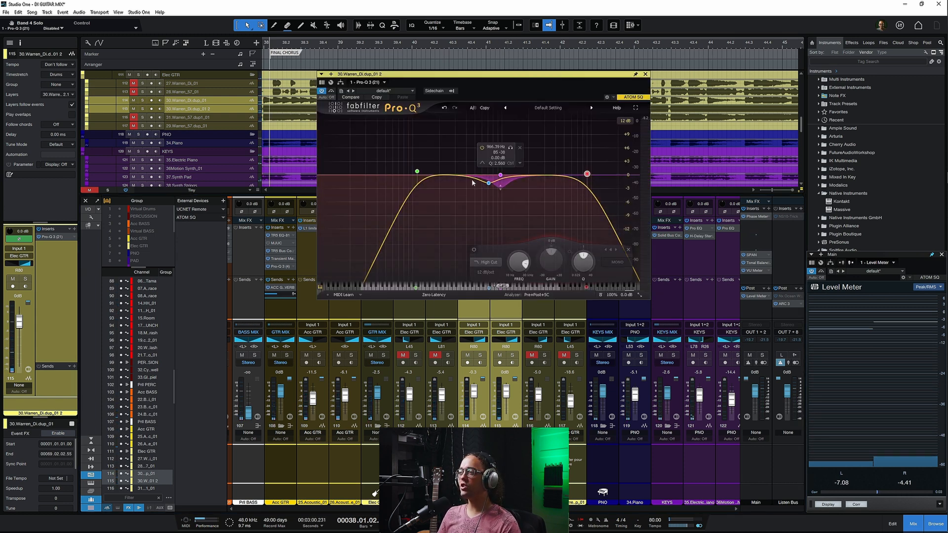
{"action": "mouse_move", "coordinate": [465, 178]}
{"action": "left_mouse_down"}
{"action": "mouse_move", "coordinate": [460, 118]}
{"action": "mouse_move", "coordinate": [462, 179]}
{"action": "left_mouse_up"}
{"action": "key", "text": "space"}
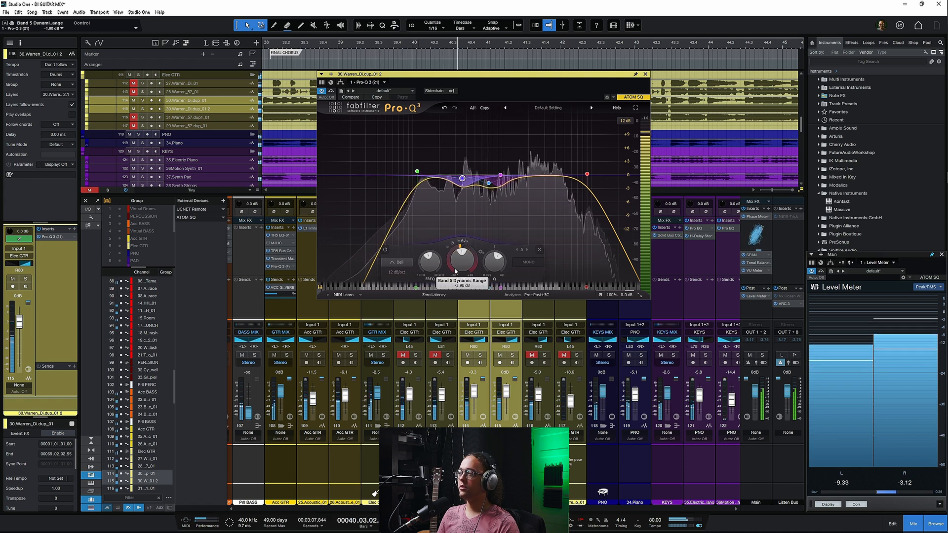
{"action": "scroll", "coordinate": [488, 251], "scroll_direction": "up", "scroll_amount": 5}
{"action": "scroll", "coordinate": [488, 252], "scroll_direction": "down", "scroll_amount": 1}
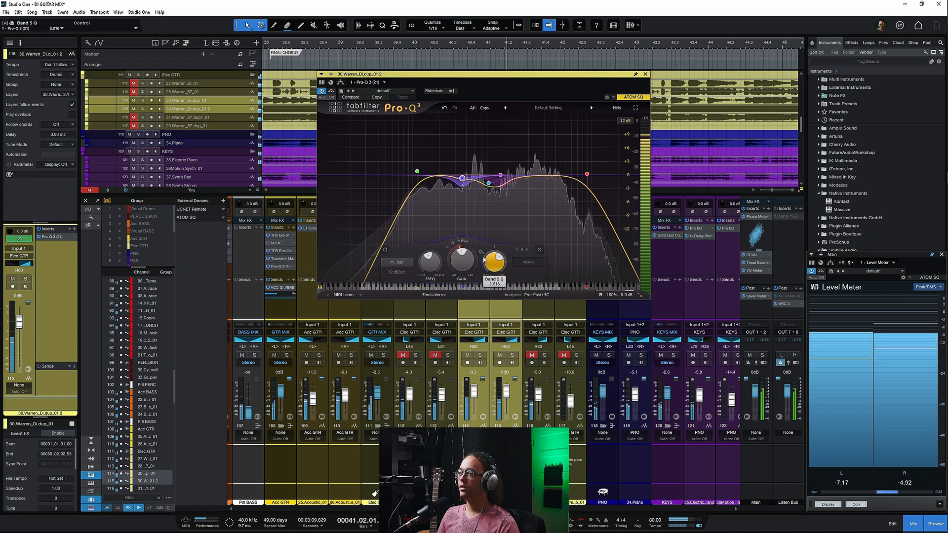
{"action": "scroll", "coordinate": [460, 252], "scroll_direction": "up", "scroll_amount": 1}
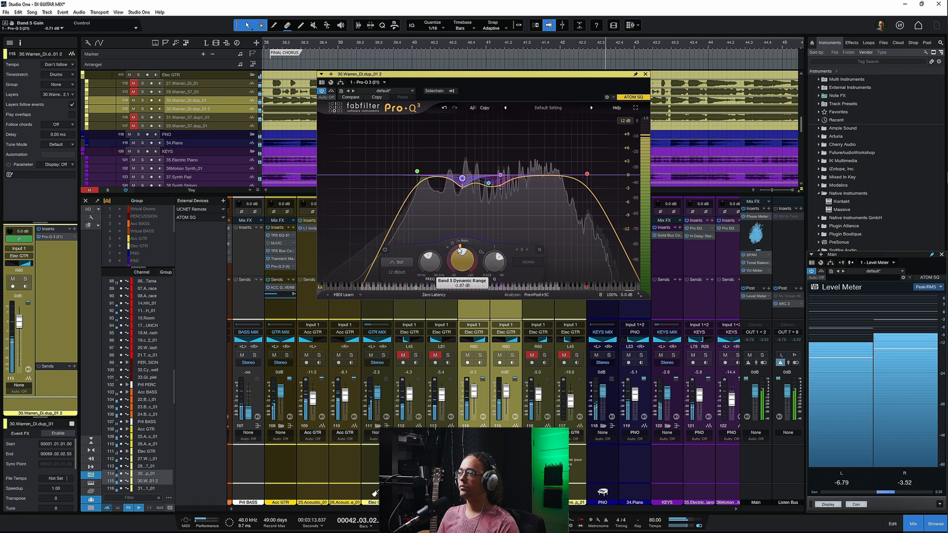
{"action": "scroll", "coordinate": [462, 246], "scroll_direction": "down", "scroll_amount": 5}
{"action": "scroll", "coordinate": [463, 244], "scroll_direction": "up", "scroll_amount": 1}
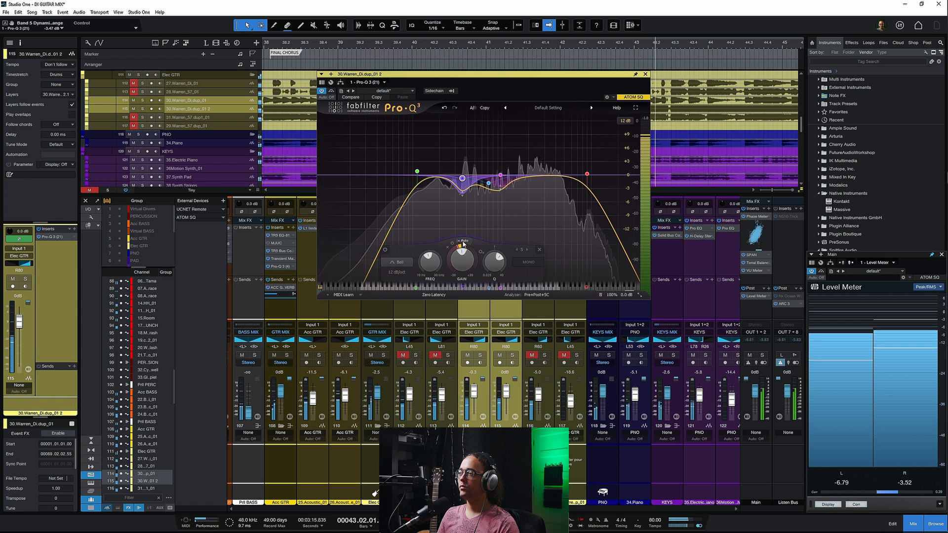
{"action": "scroll", "coordinate": [462, 243], "scroll_direction": "up", "scroll_amount": 5}
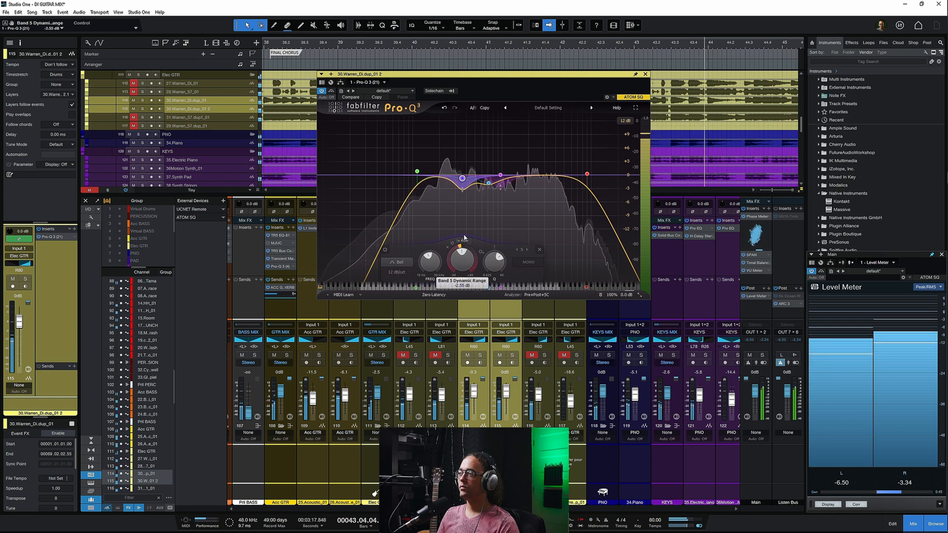
{"action": "key", "text": "space"}
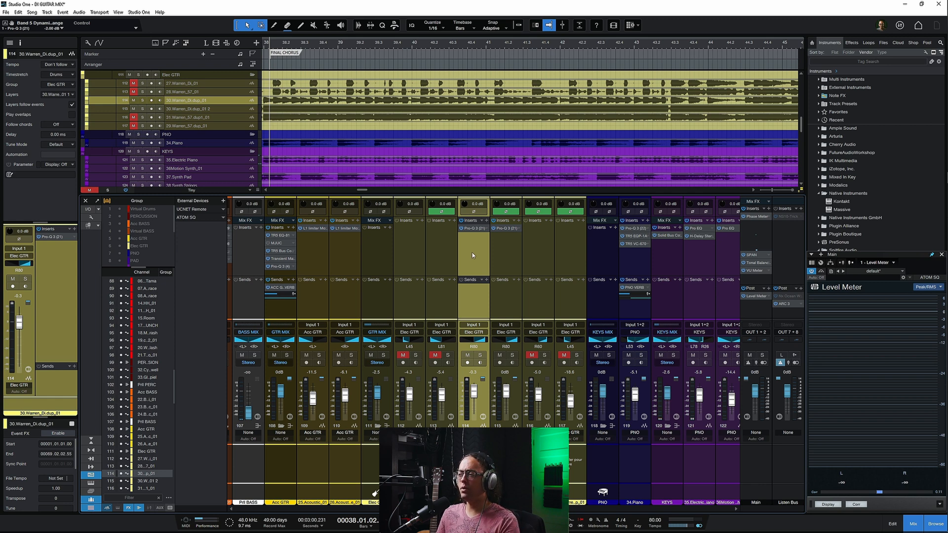
Play the final chorus in the full mix to check the equalised guitars.
{"action": "key", "text": "space"}
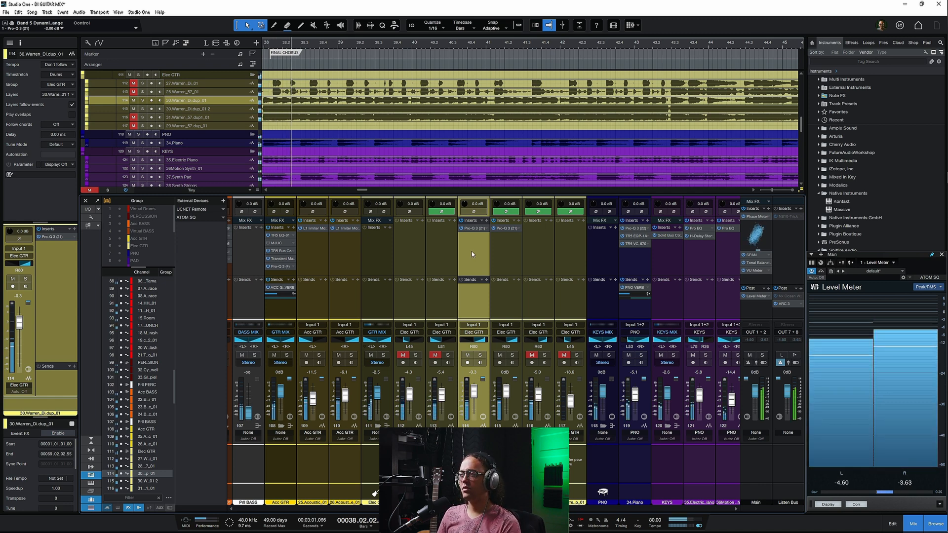
{"action": "key", "text": "space"}
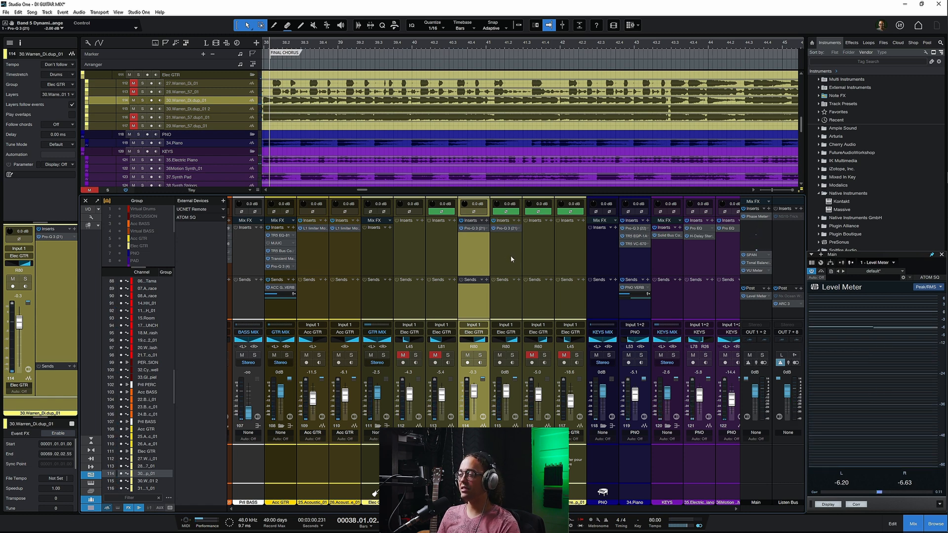
Insert Pro-Q 3 on the Elec GTR bus.
{"action": "left_click", "coordinate": [377, 251]}
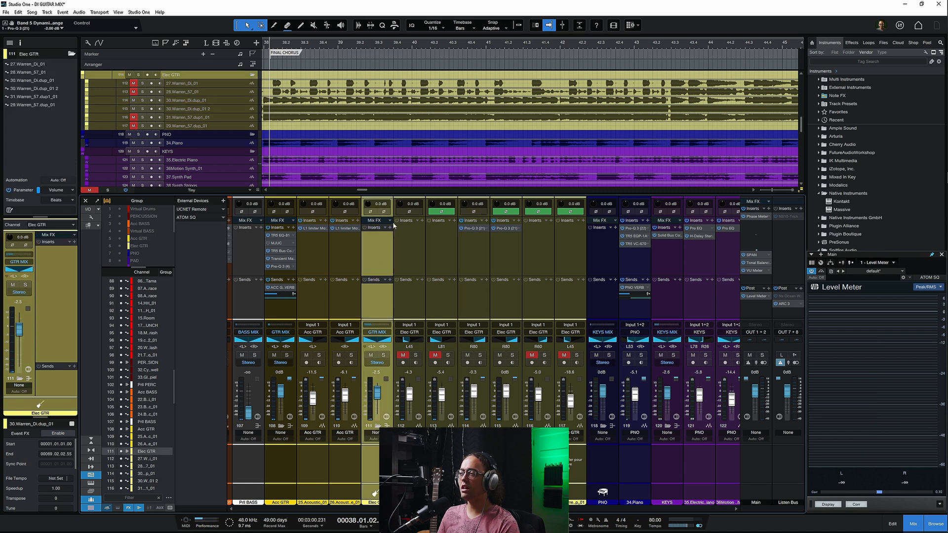
{"action": "left_click", "coordinate": [477, 252]}
{"action": "left_click", "coordinate": [508, 256], "text": "shift"}
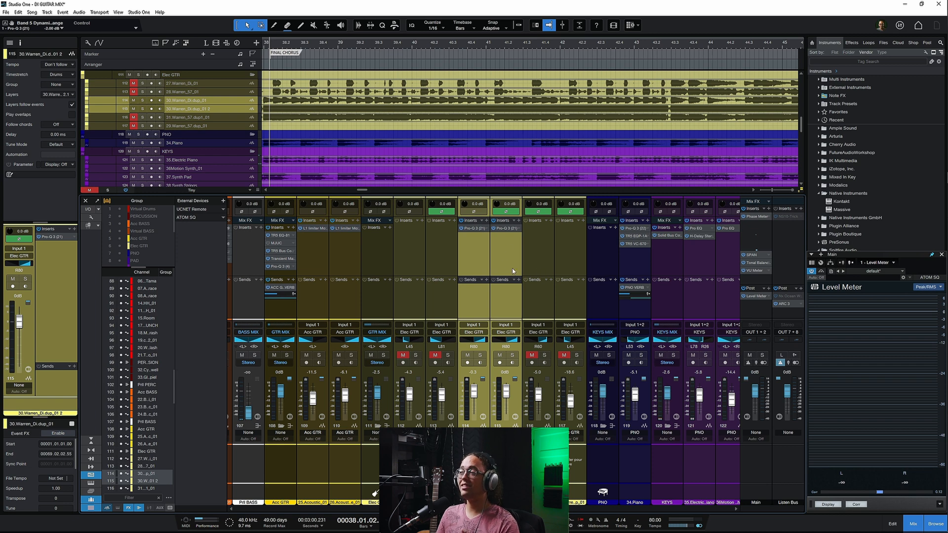
{"action": "left_click", "coordinate": [383, 250]}
{"action": "left_click", "coordinate": [390, 227]}
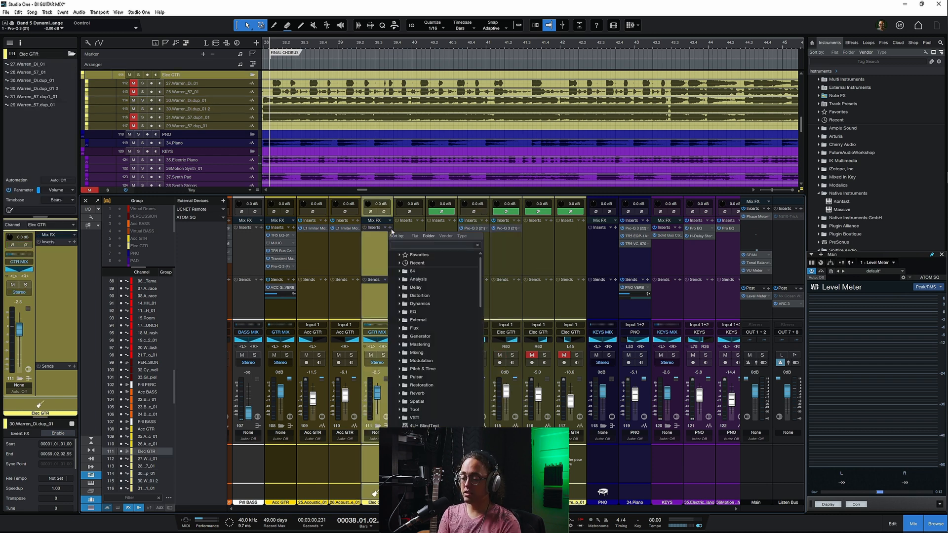
{"action": "type", "text": "pro-q"}
{"action": "key", "text": "Down"}
{"action": "key", "text": "Return"}
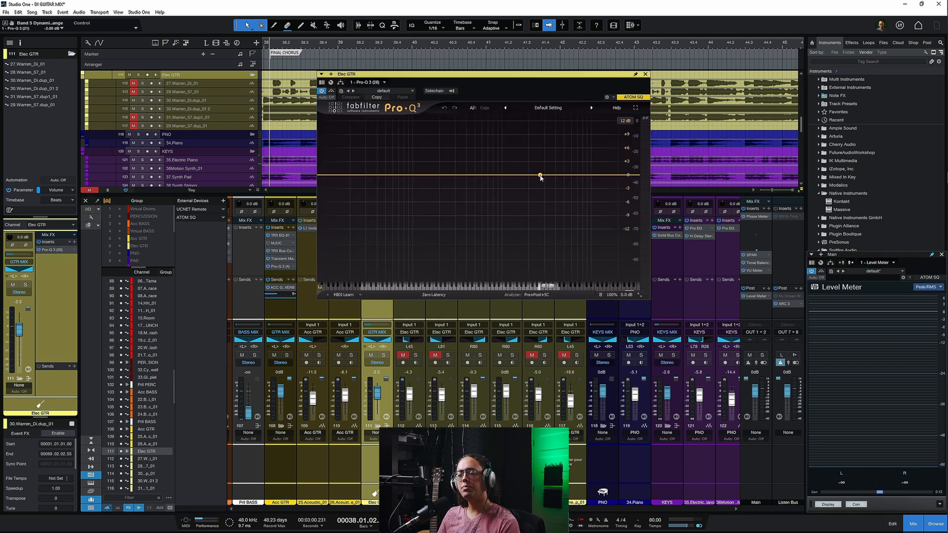
Add an upper-mid bell to the Elec GTR bus's Pro-Q 3 during playback, widen its Q, and set its gain to about +2 dB.
{"action": "key", "text": "space"}
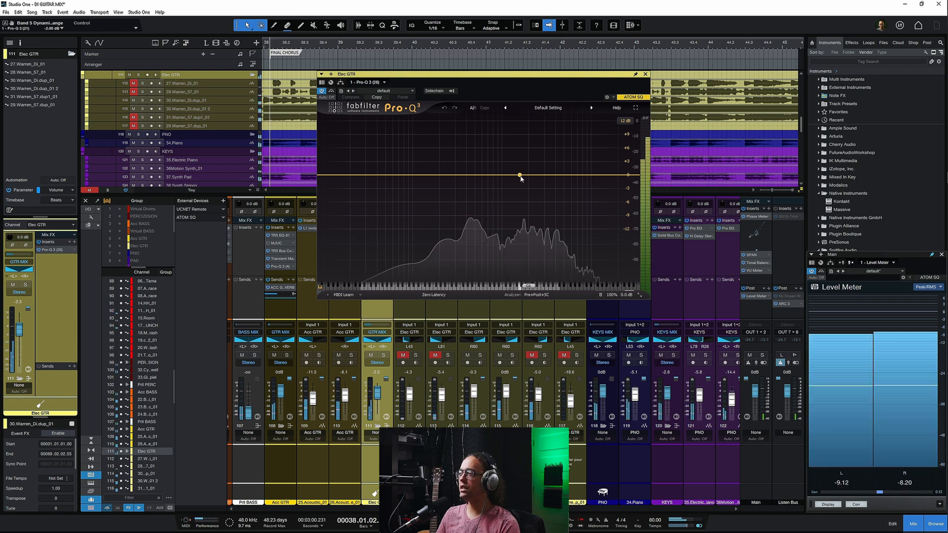
{"action": "left_click", "coordinate": [541, 174]}
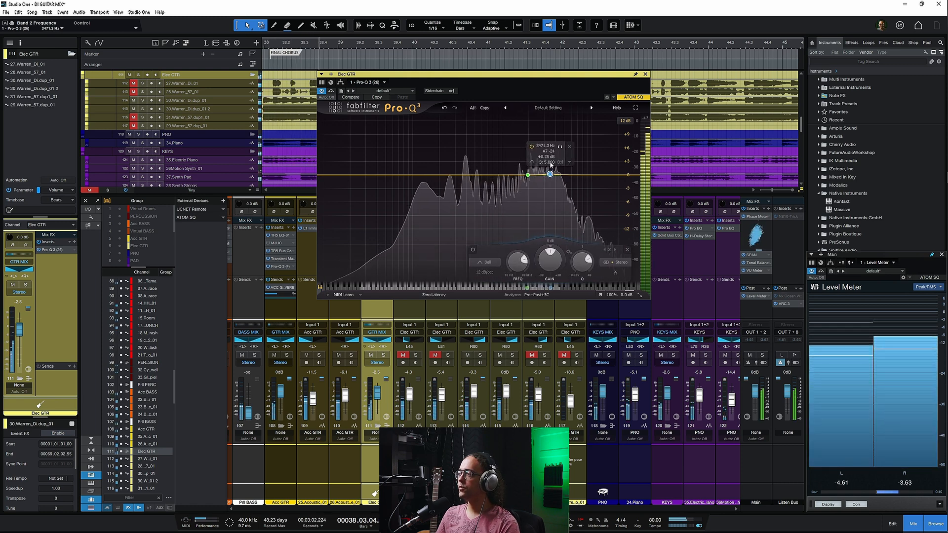
{"action": "left_click_drag", "start_coordinate": [560, 147], "coordinate": [582, 149]}
{"action": "left_click_drag", "start_coordinate": [554, 262], "coordinate": [560, 229]}
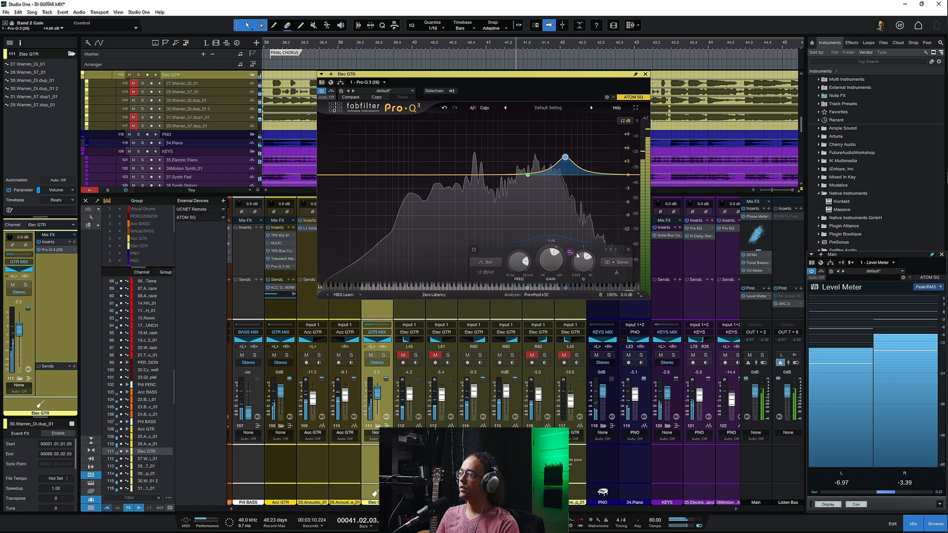
{"action": "left_click_drag", "start_coordinate": [581, 269], "coordinate": [581, 267]}
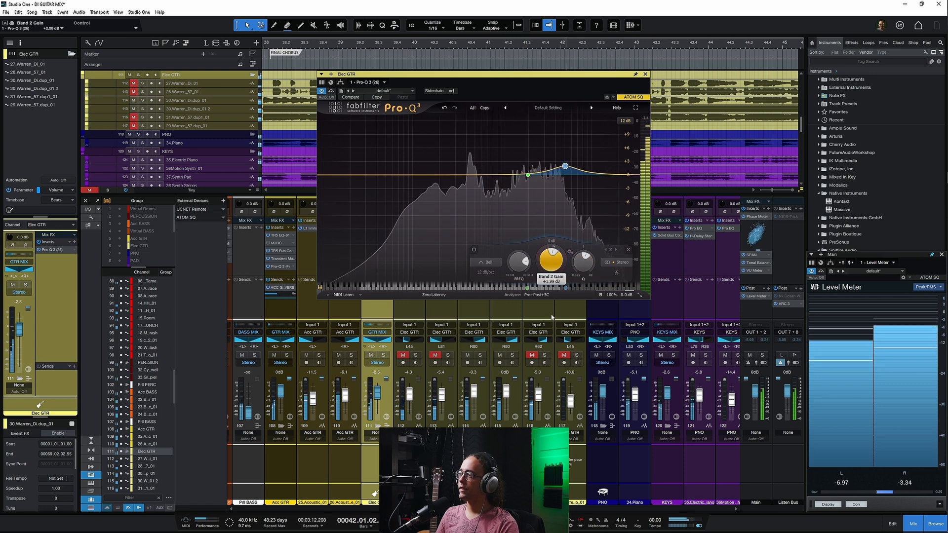
Add a high bell near 10 kHz with about +3.95 dB gain and a Q of about 1.43, and restart playback.
{"action": "mouse_move", "coordinate": [587, 174]}
{"action": "left_mouse_down"}
{"action": "mouse_move", "coordinate": [580, 117]}
{"action": "mouse_move", "coordinate": [595, 132]}
{"action": "mouse_move", "coordinate": [593, 160]}
{"action": "left_mouse_up"}
{"action": "key", "text": "space"}
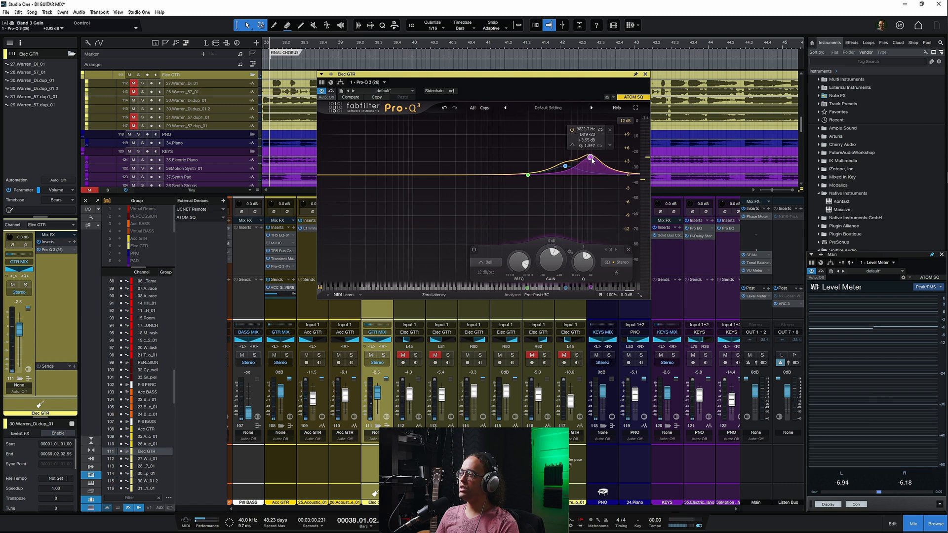
{"action": "scroll", "coordinate": [590, 158], "scroll_direction": "down", "scroll_amount": 1}
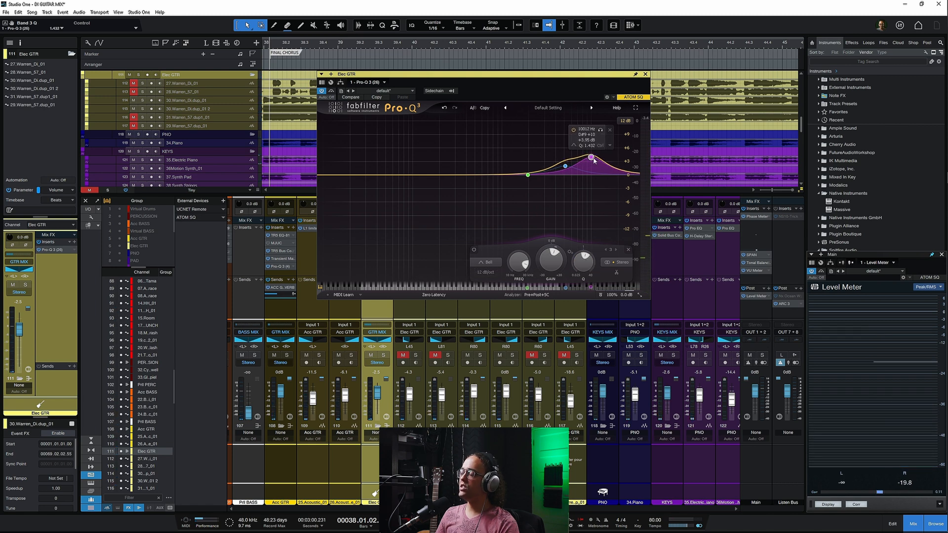
{"action": "key", "text": "space"}
Retune the upper-mid bell to about 3.8 kHz with +3.75 dB gain, and compare the equaliser with its bypass during playback.
{"action": "mouse_move", "coordinate": [565, 166]}
{"action": "left_mouse_down"}
{"action": "mouse_move", "coordinate": [561, 122]}
{"action": "mouse_move", "coordinate": [513, 127]}
{"action": "mouse_move", "coordinate": [562, 128]}
{"action": "mouse_move", "coordinate": [545, 127]}
{"action": "mouse_move", "coordinate": [555, 128]}
{"action": "mouse_move", "coordinate": [555, 160]}
{"action": "left_mouse_up"}
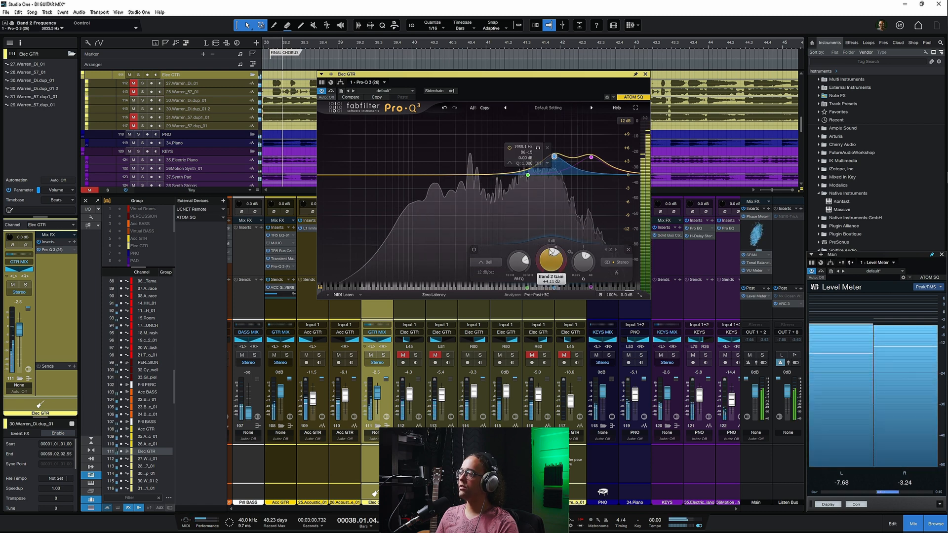
{"action": "scroll", "coordinate": [549, 276], "scroll_direction": "up", "scroll_amount": 2}
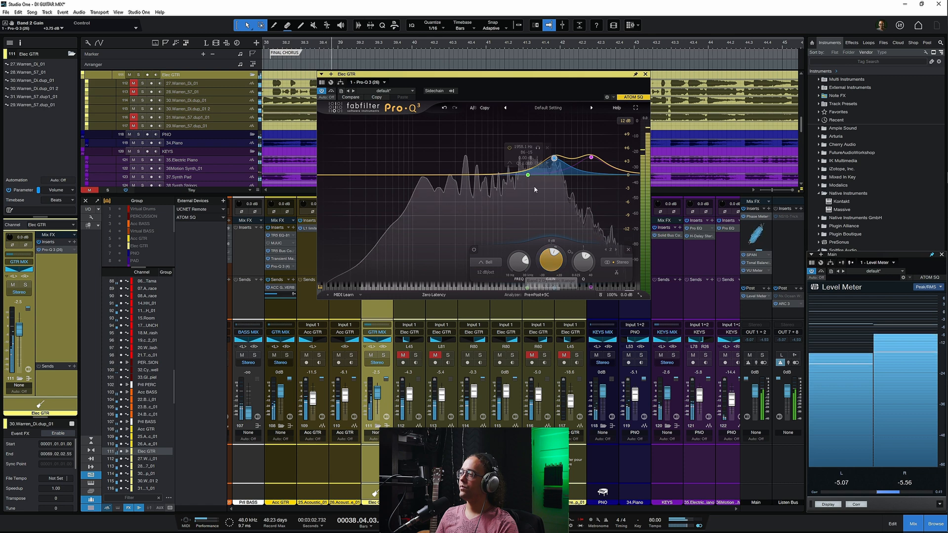
{"action": "left_click", "coordinate": [332, 91]}
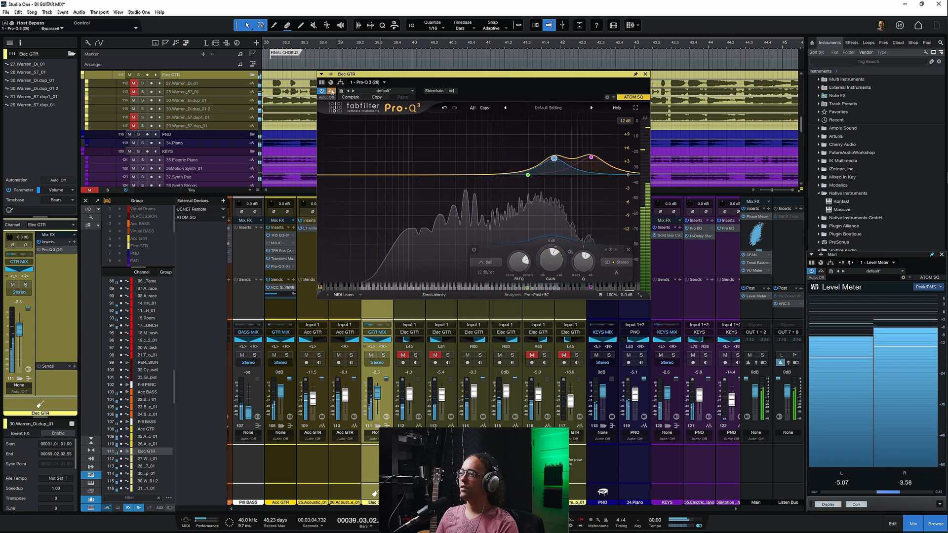
{"action": "left_click", "coordinate": [332, 91]}
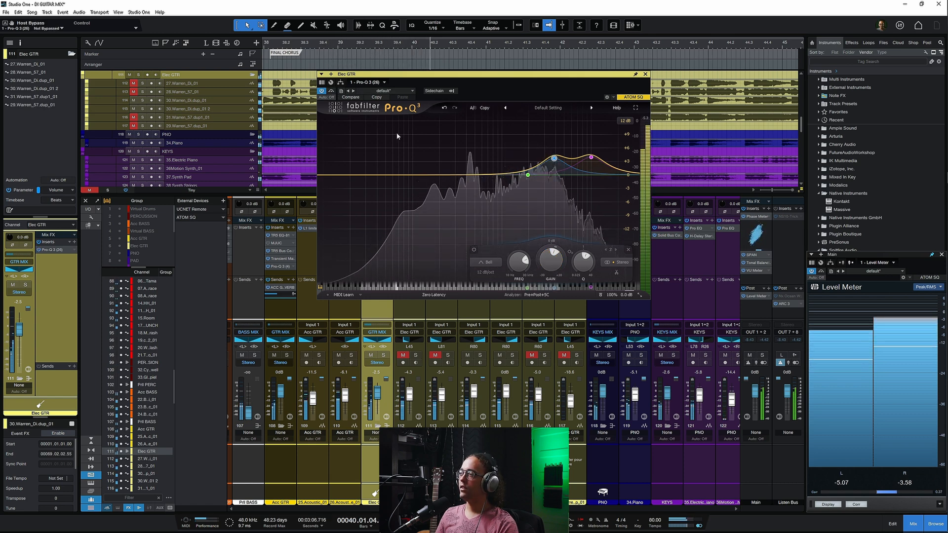
Turn the unused bell into a narrow dynamic cut near 263 Hz, with 0 dB gain and a dynamic range of about −3.7 dB.
{"action": "left_click", "coordinate": [446, 175]}
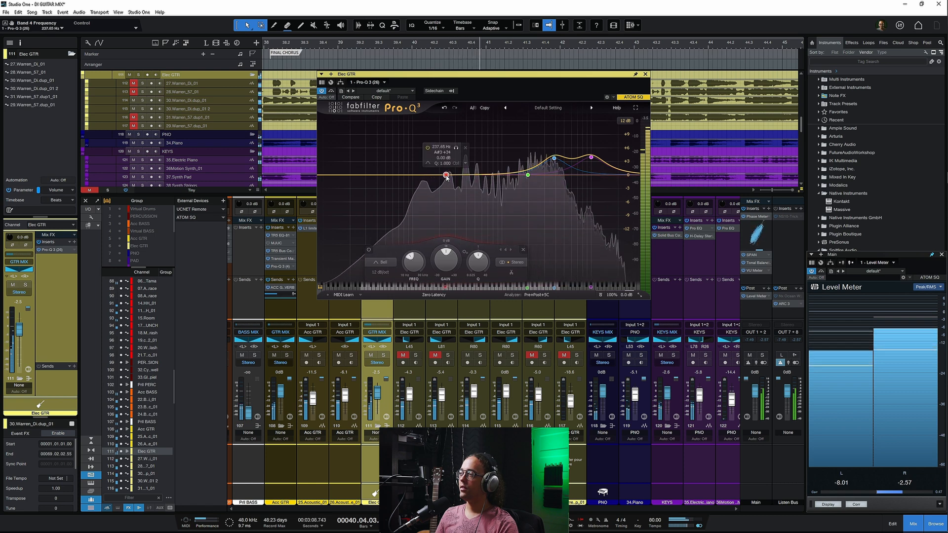
{"action": "left_click", "coordinate": [465, 149]}
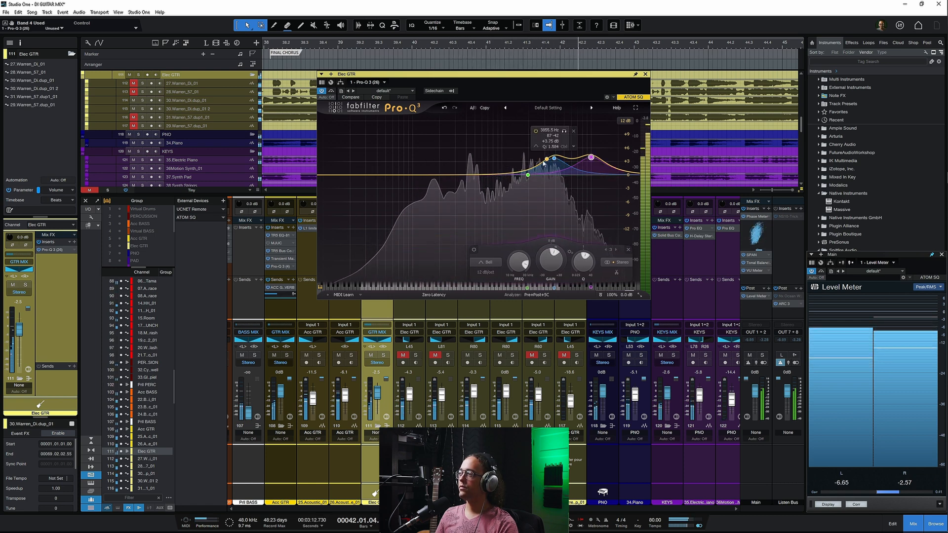
{"action": "left_click_drag", "start_coordinate": [528, 175], "coordinate": [450, 135]}
{"action": "scroll", "coordinate": [523, 145], "scroll_direction": "up", "scroll_amount": 5}
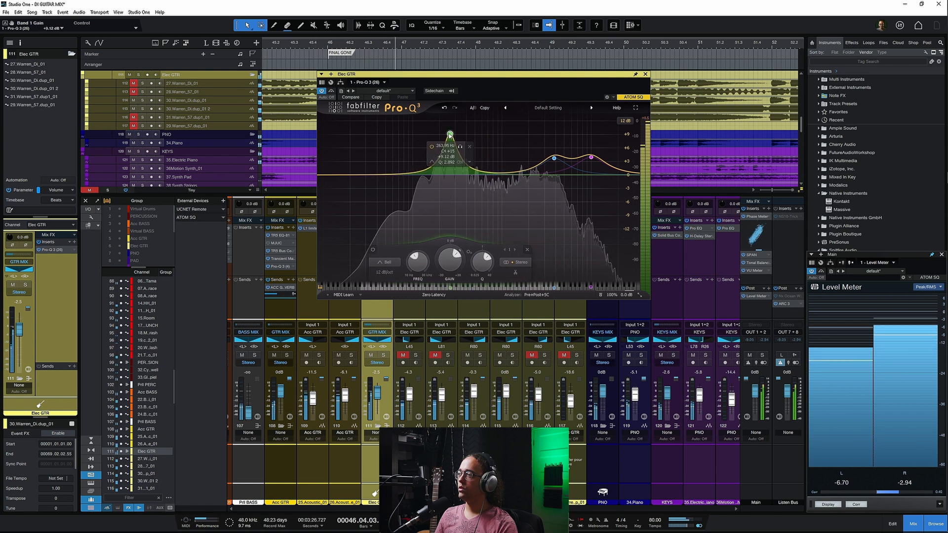
{"action": "double_click", "coordinate": [449, 265]}
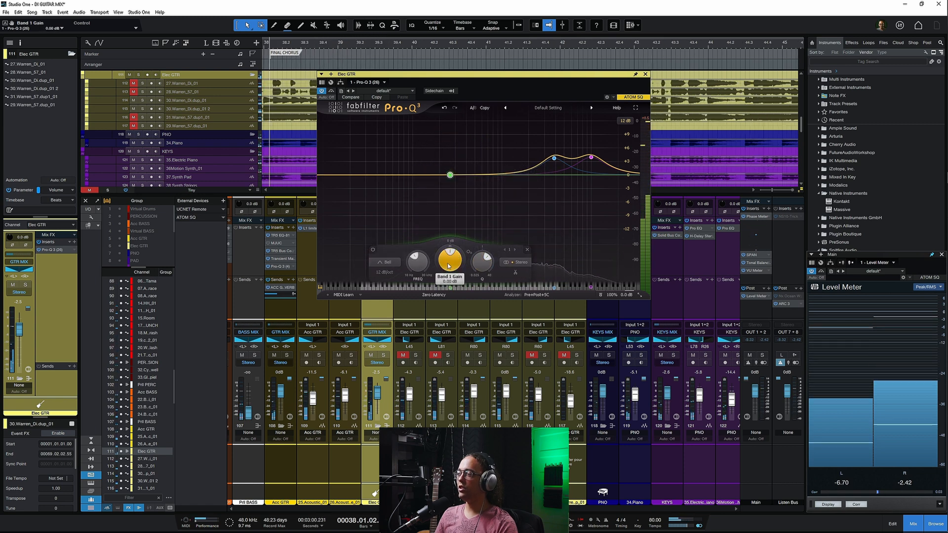
{"action": "left_click_drag", "start_coordinate": [448, 246], "coordinate": [443, 262]}
Play the final chorus through the bus equaliser, and close the Pro-Q 3 window.
{"action": "key", "text": "space"}
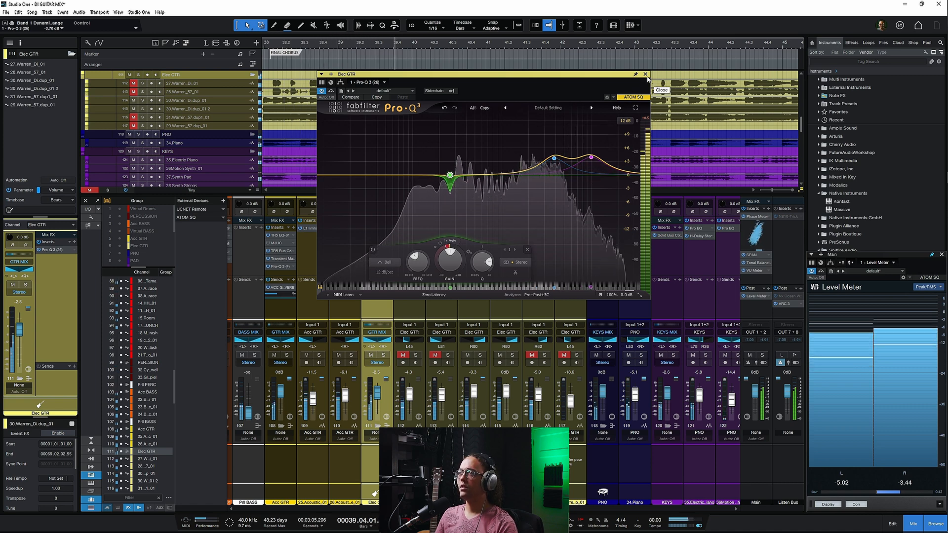
{"action": "key", "text": "space"}
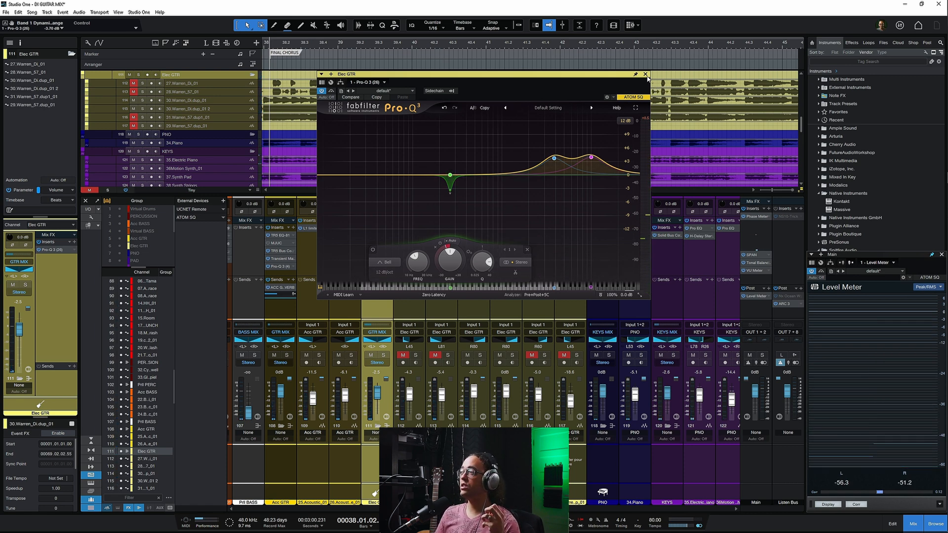
{"action": "left_click_drag", "start_coordinate": [646, 72], "coordinate": [646, 73]}
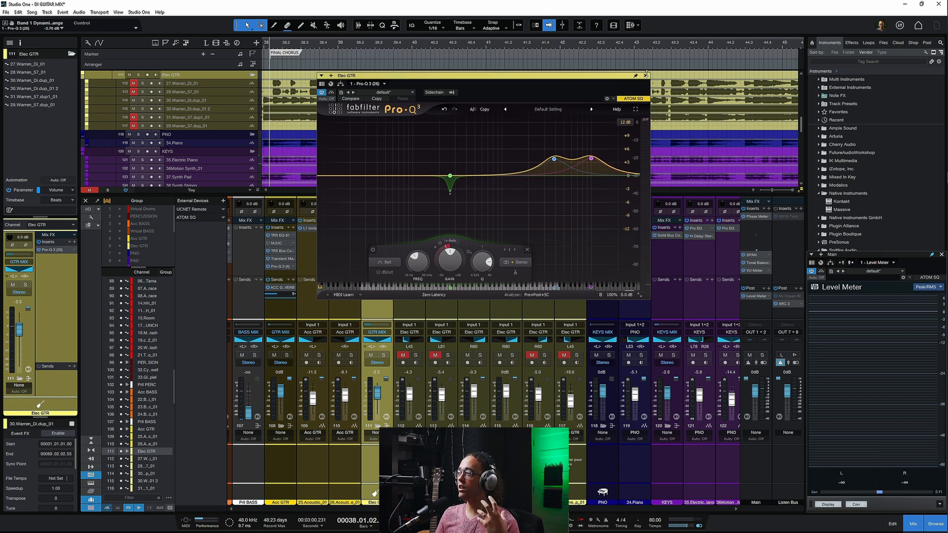
{"action": "left_click", "coordinate": [645, 76]}
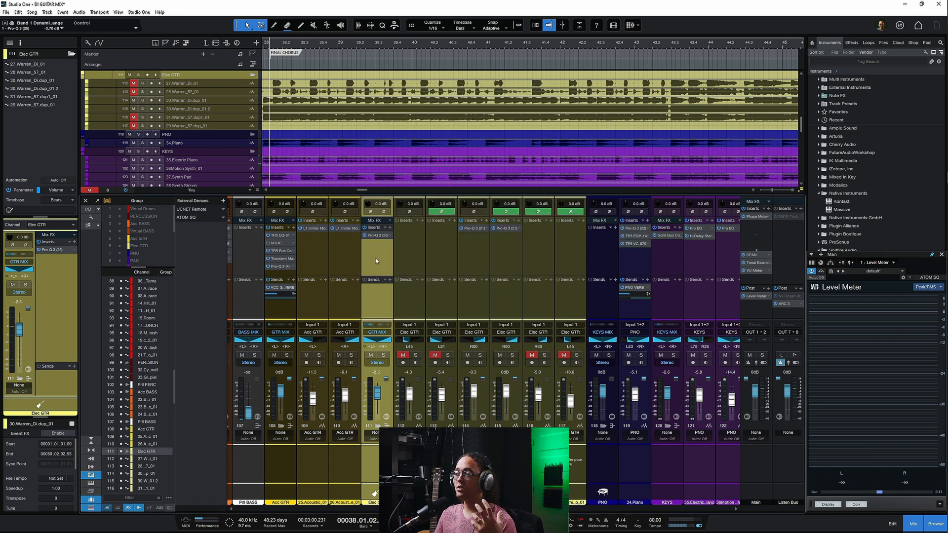
Insert the TR5 Black 76 compressor after Pro-Q 3 on the Elec GTR bus.
{"action": "left_click", "coordinate": [389, 228]}
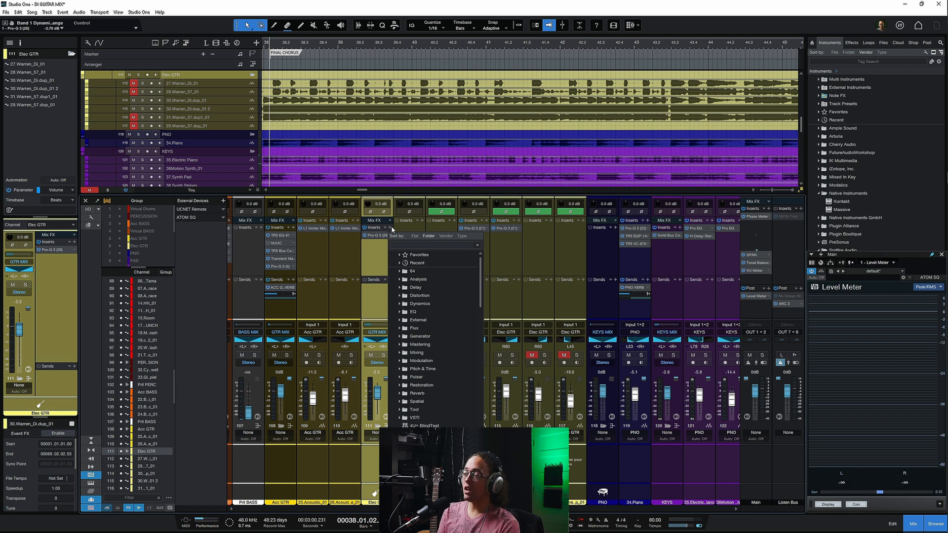
{"action": "type", "text": "76"}
{"action": "key", "text": "Down"}
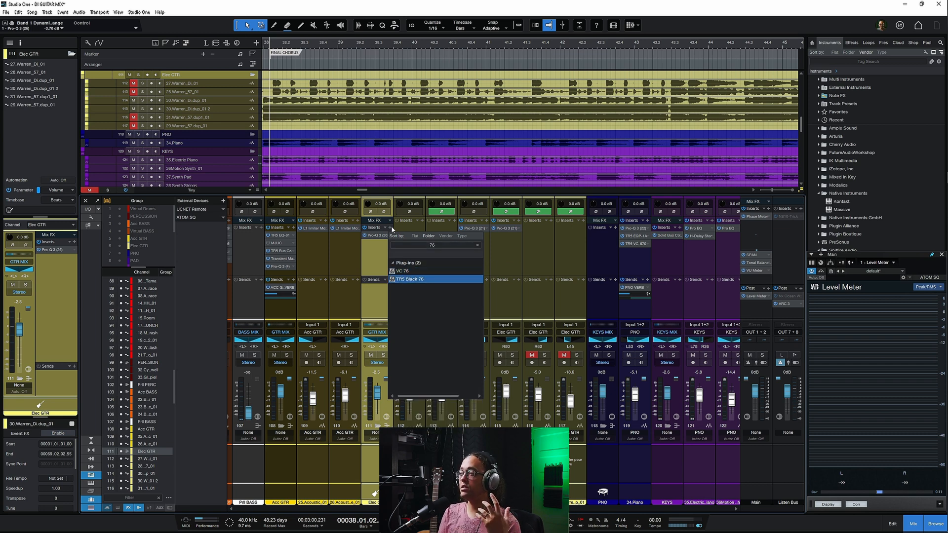
{"action": "key", "text": "Return"}
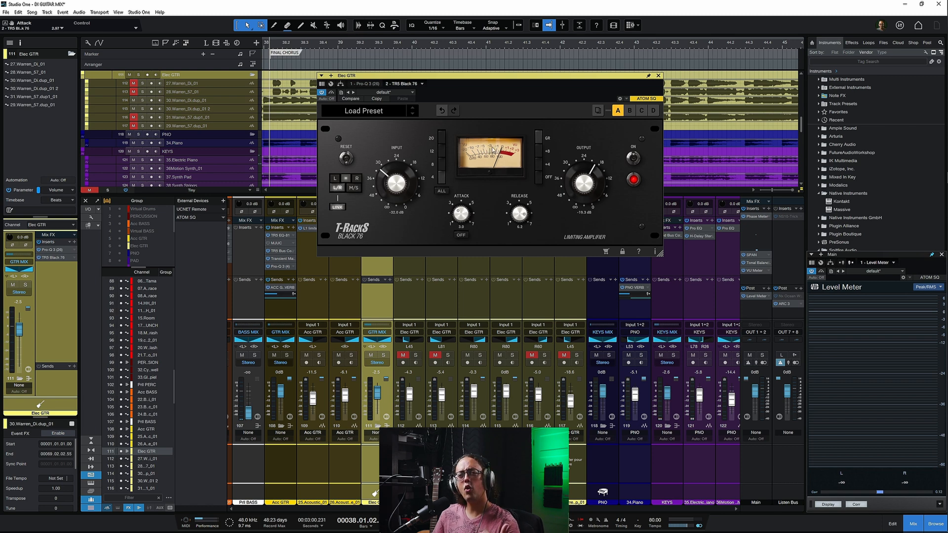
Adjust the Black 76's release by ear during playback, and set its input to −27.5 dB and output to −23.5 dB.
{"action": "key", "text": "space"}
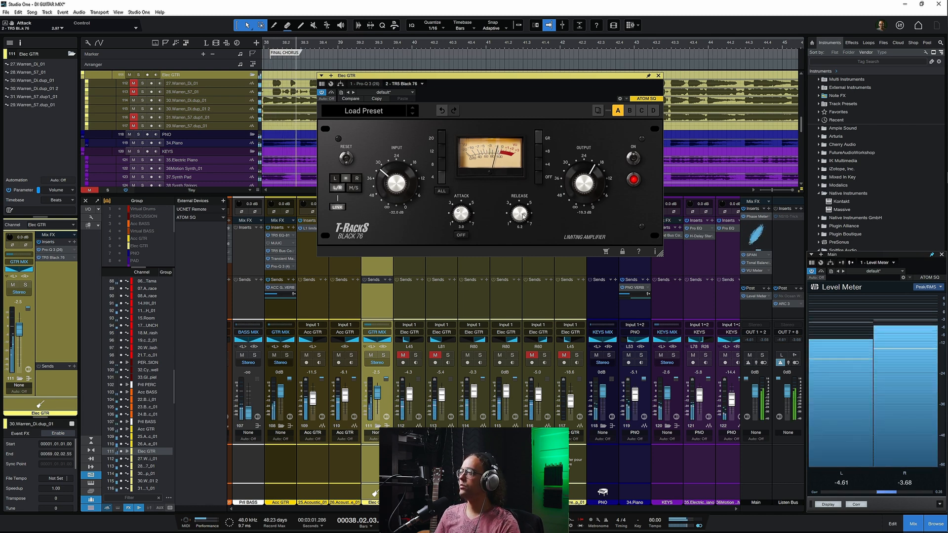
{"action": "left_click_drag", "start_coordinate": [520, 216], "coordinate": [522, 223]}
{"action": "left_click_drag", "start_coordinate": [396, 184], "coordinate": [397, 175]}
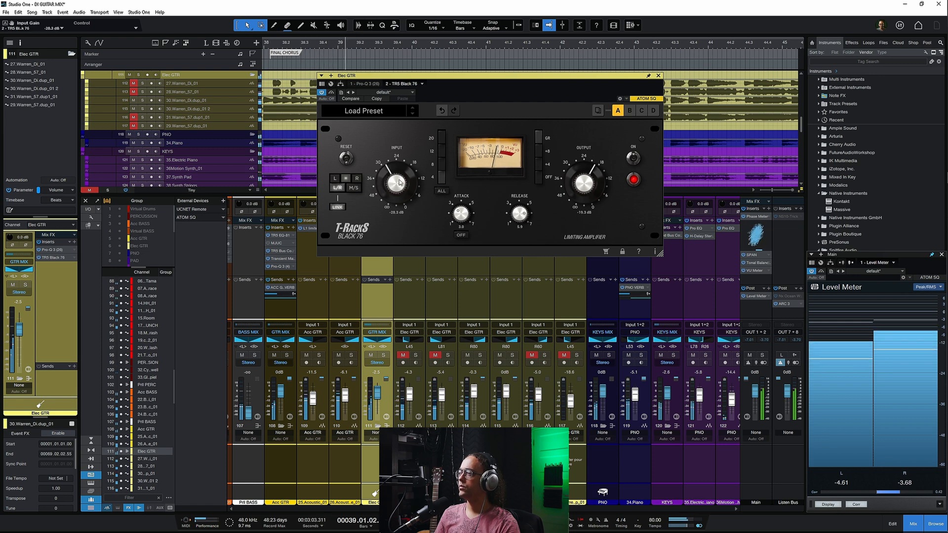
{"action": "left_click_drag", "start_coordinate": [583, 183], "coordinate": [584, 192]}
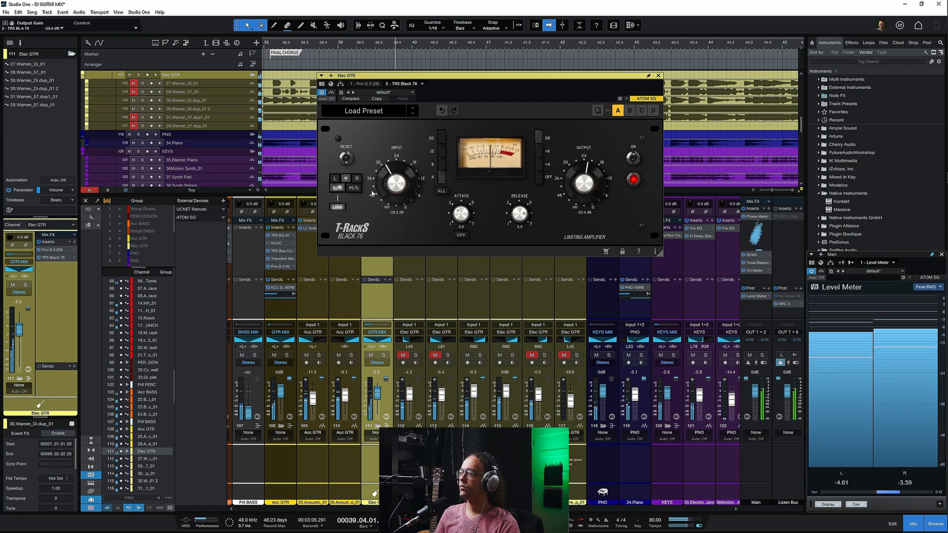
{"action": "left_click_drag", "start_coordinate": [394, 188], "coordinate": [393, 185]}
{"action": "left_click_drag", "start_coordinate": [584, 185], "coordinate": [584, 188]}
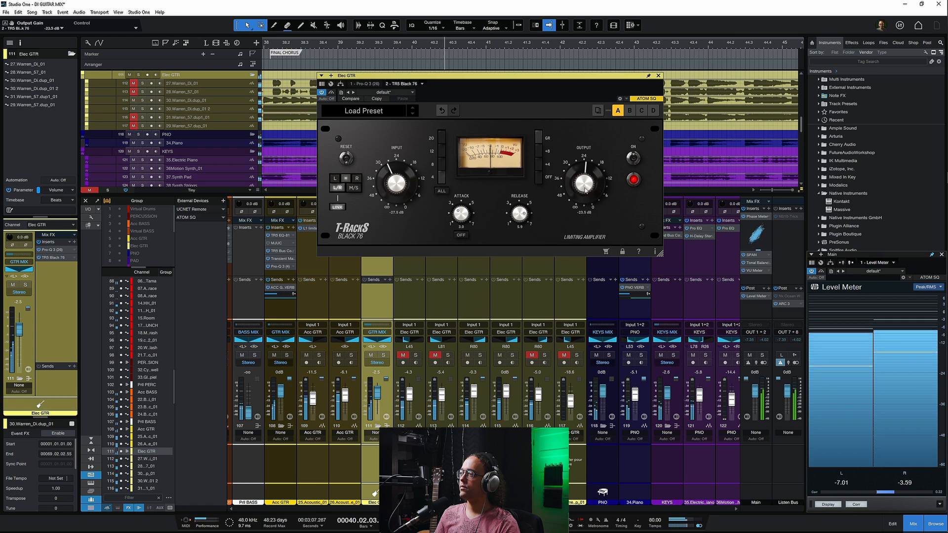
Solo the Elec GTR bus, compare the Black 76 with its bypass, and fine-tune its output to −21.2 dB and release to about 5.4.
{"action": "key", "text": "s"}
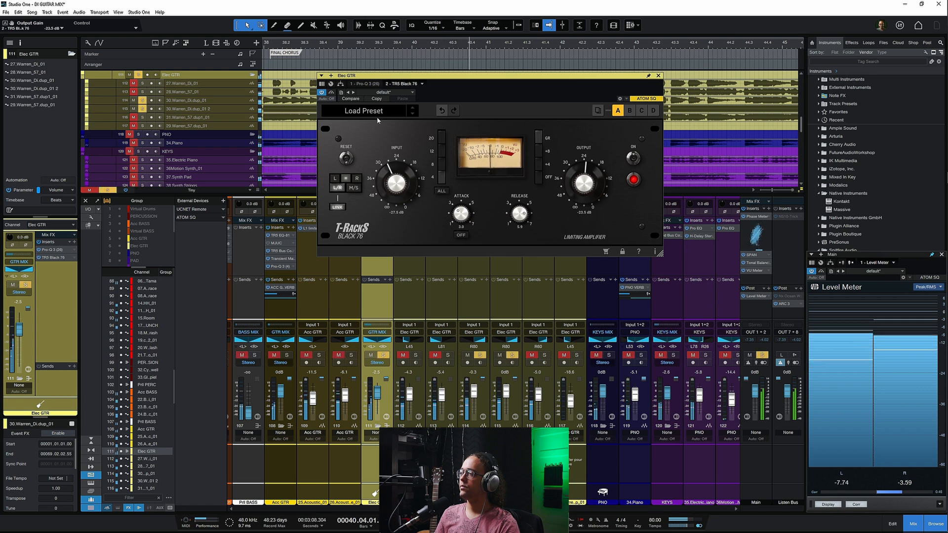
{"action": "left_click", "coordinate": [332, 93]}
{"action": "left_click", "coordinate": [332, 93]}
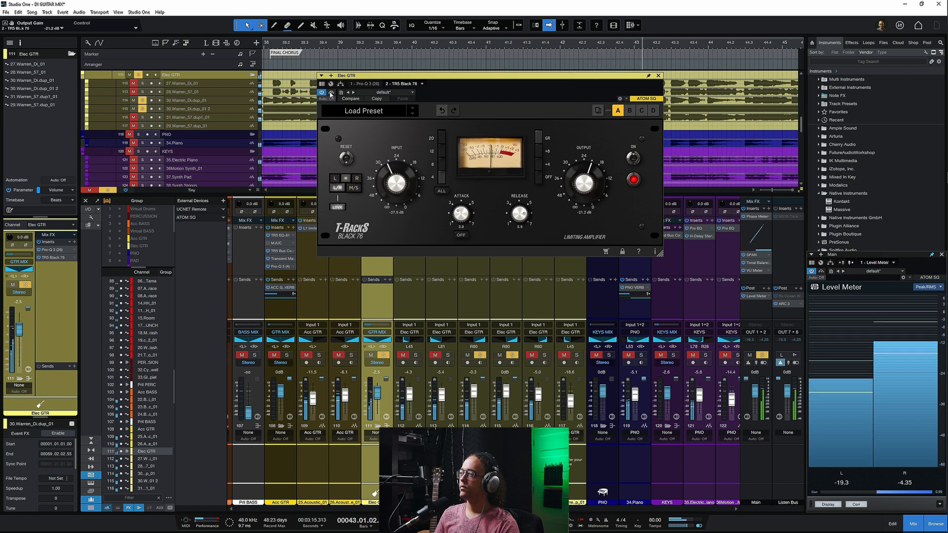
{"action": "left_click", "coordinate": [330, 93]}
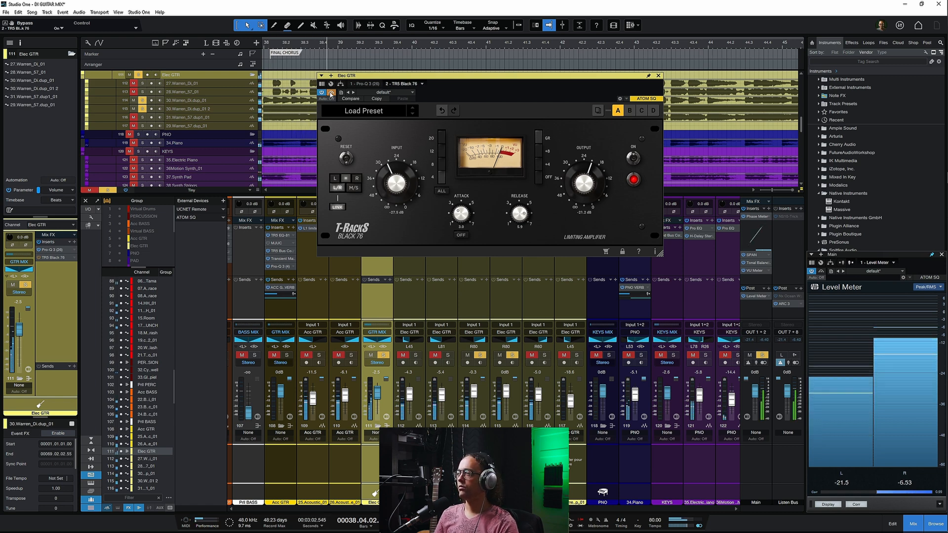
{"action": "left_click", "coordinate": [331, 92]}
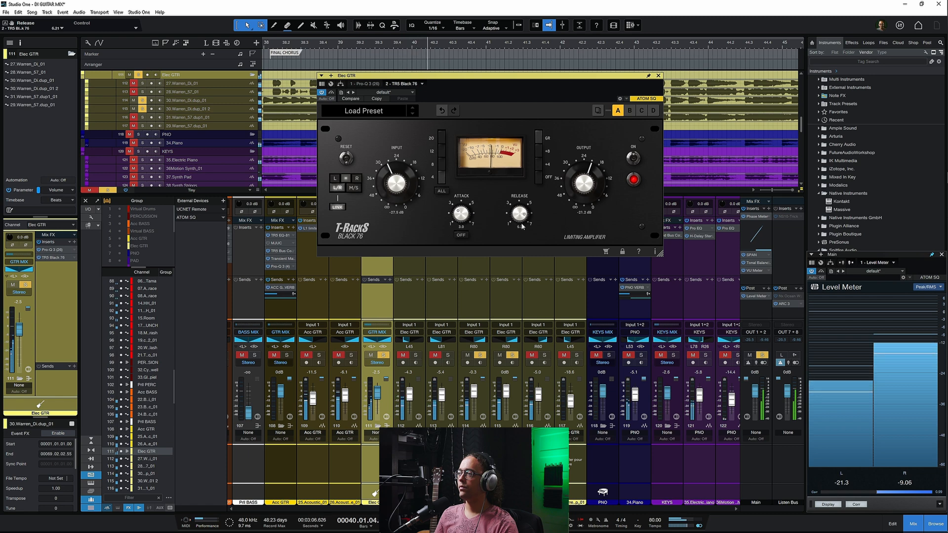
{"action": "left_click_drag", "start_coordinate": [523, 233], "coordinate": [520, 216]}
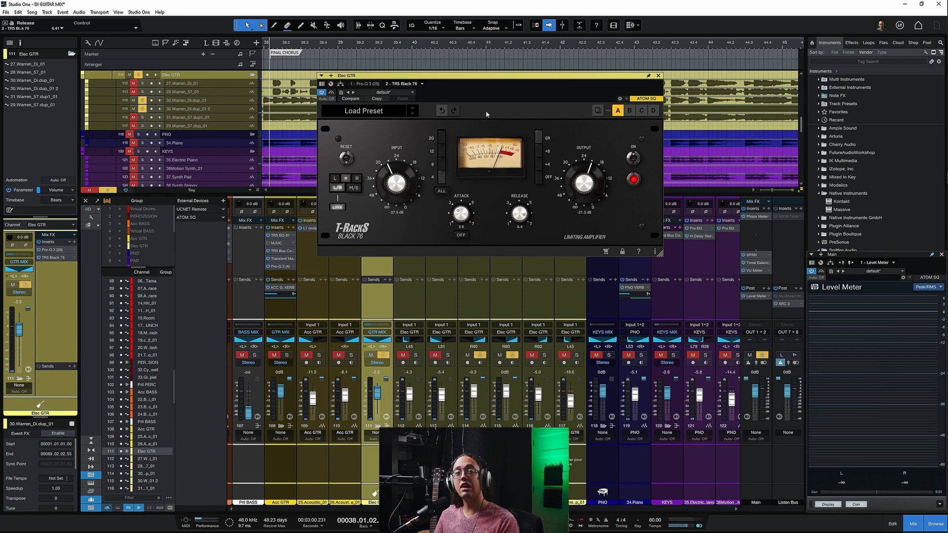
{"action": "left_click", "coordinate": [658, 75]}
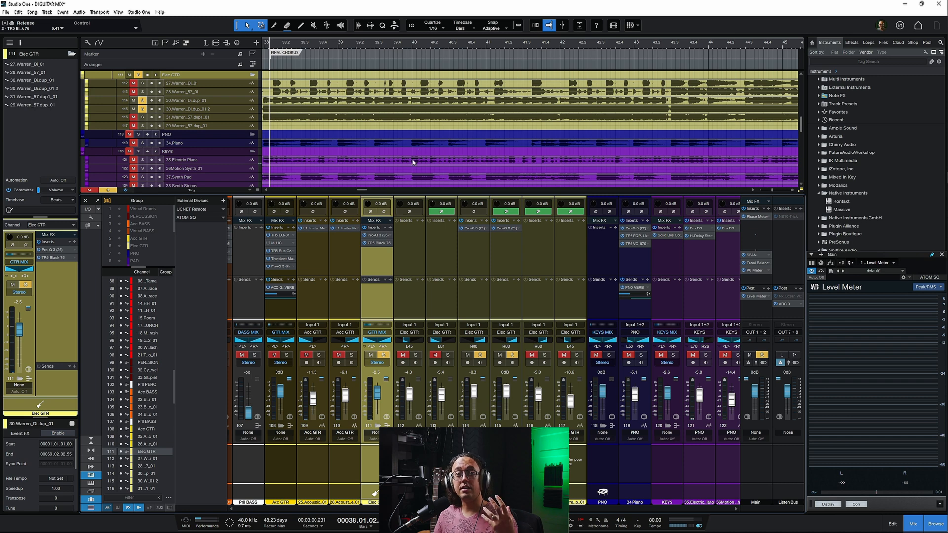
Insert Transient Master after the Black 76 on the Elec GTR bus.
{"action": "left_click", "coordinate": [390, 228]}
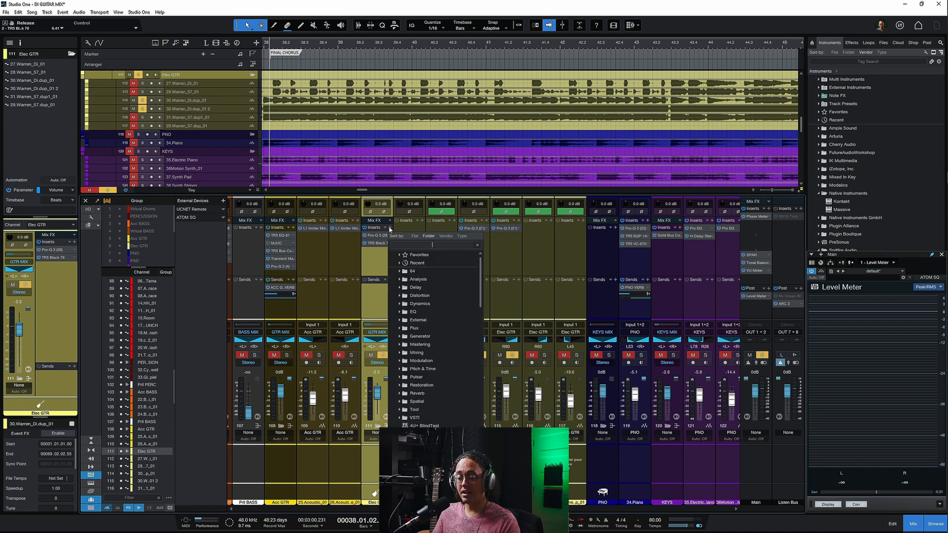
{"action": "type", "text": "tran"}
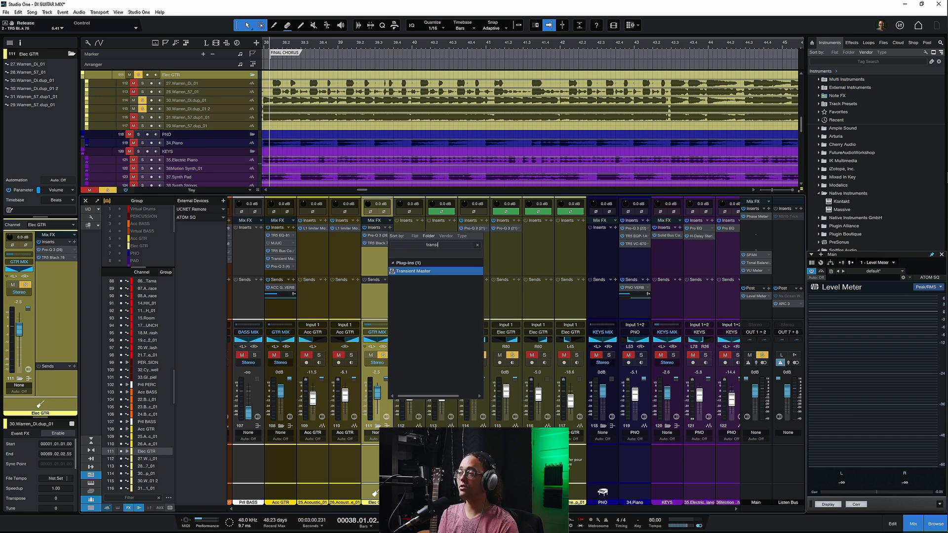
{"action": "type", "text": "si"}
{"action": "key", "text": "Return"}
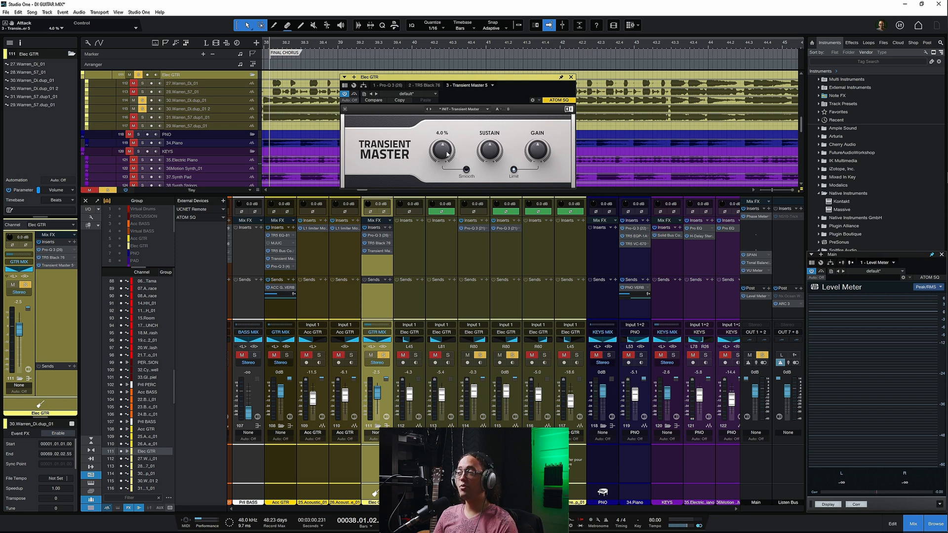
Set Transient Master's attack to about 13% while the soloed guitars play.
{"action": "key", "text": "space"}
{"action": "mouse_move", "coordinate": [445, 157]}
{"action": "left_mouse_down"}
{"action": "mouse_move", "coordinate": [445, 107]}
{"action": "mouse_move", "coordinate": [444, 151]}
{"action": "left_mouse_up"}
{"action": "key", "text": "space"}
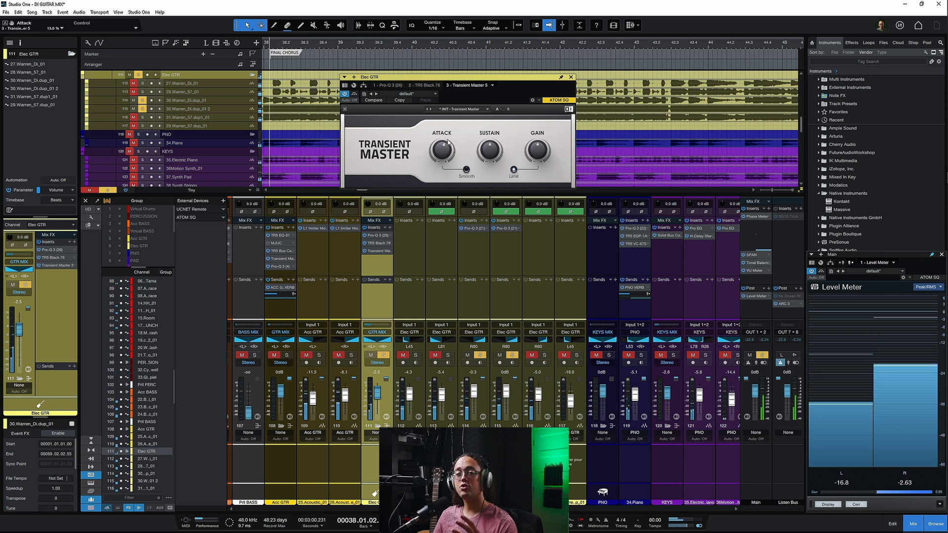
Close Transient Master, unsolo the Elec GTR bus, listen to it in the full mix, and lower its volume to −4.4 dB.
{"action": "left_click", "coordinate": [571, 77]}
{"action": "left_click", "coordinate": [385, 356]}
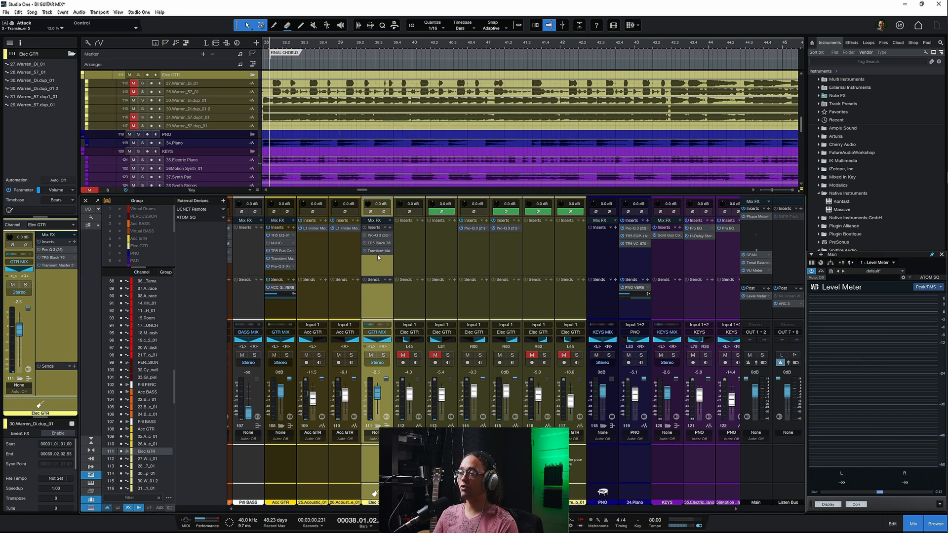
{"action": "key", "text": "space"}
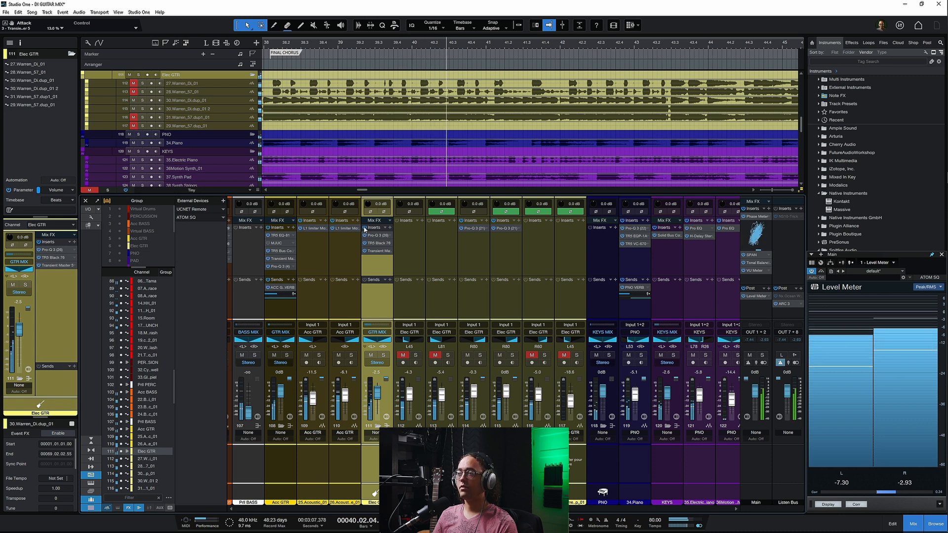
{"action": "key", "text": "space"}
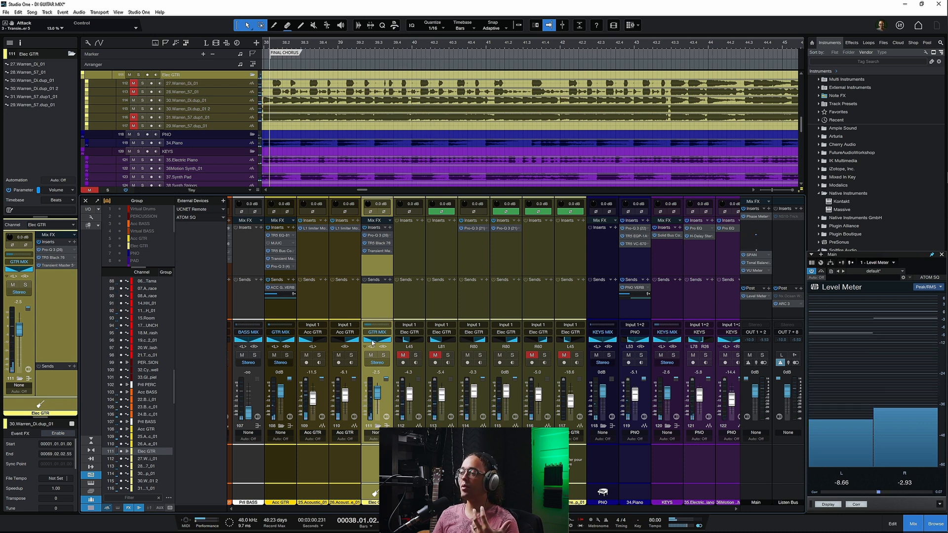
{"action": "left_click_drag", "start_coordinate": [380, 395], "coordinate": [380, 397]}
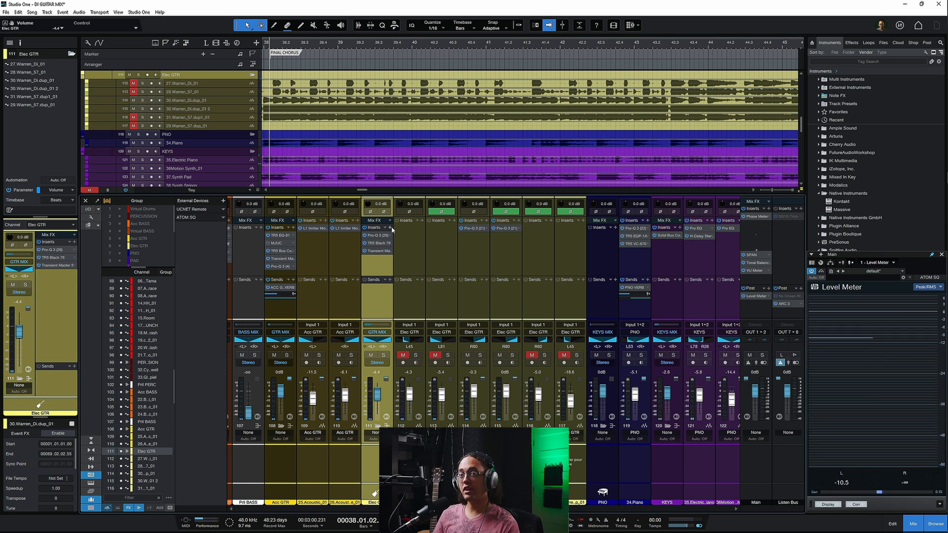
Insert the bx_console SSL 4000 E after Transient Master on the Elec GTR bus.
{"action": "left_click", "coordinate": [390, 228]}
{"action": "type", "text": "ssl"}
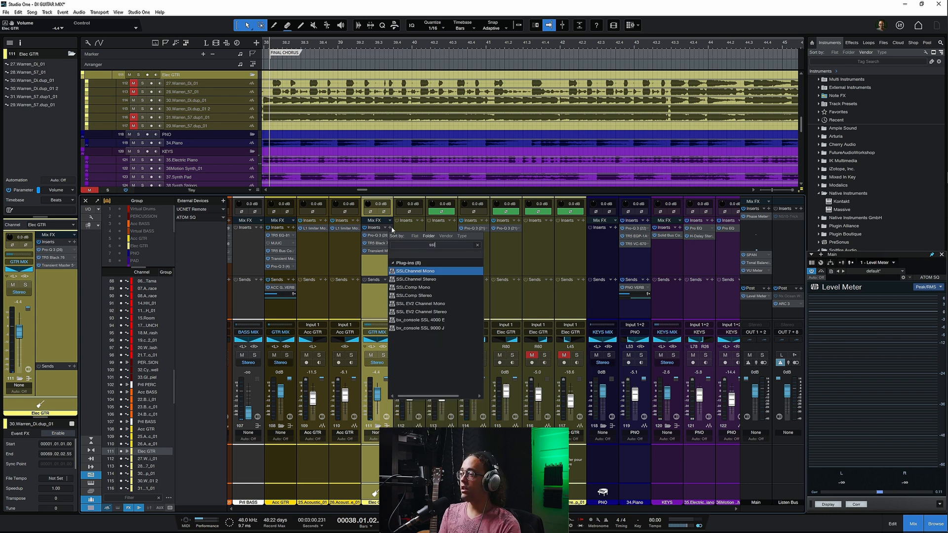
{"action": "key", "text": "Down"}
{"action": "key", "text": "Down"}
{"action": "key", "text": "Down"}
{"action": "key", "text": "Down"}
{"action": "key", "text": "Down"}
{"action": "key", "text": "Return"}
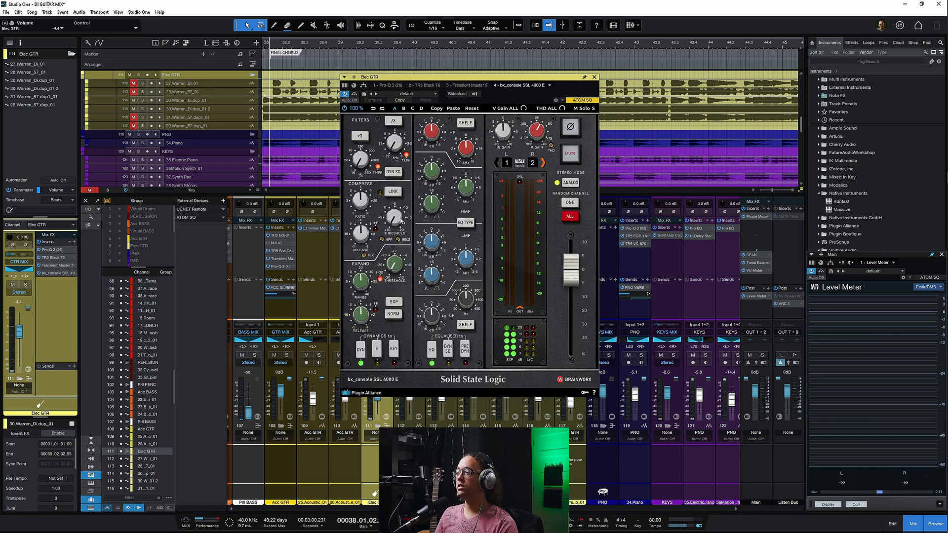
Set the SSL EQ's low band to 153 Hz with about +7.2 dB gain, and the low-mid gain to about −1 dB during playback.
{"action": "mouse_move", "coordinate": [364, 165]}
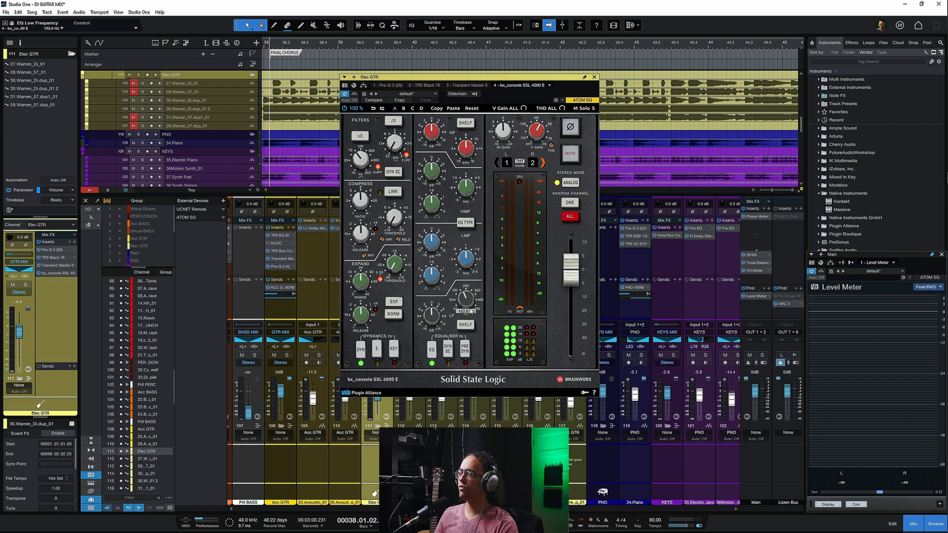
{"action": "mouse_move", "coordinate": [435, 313]}
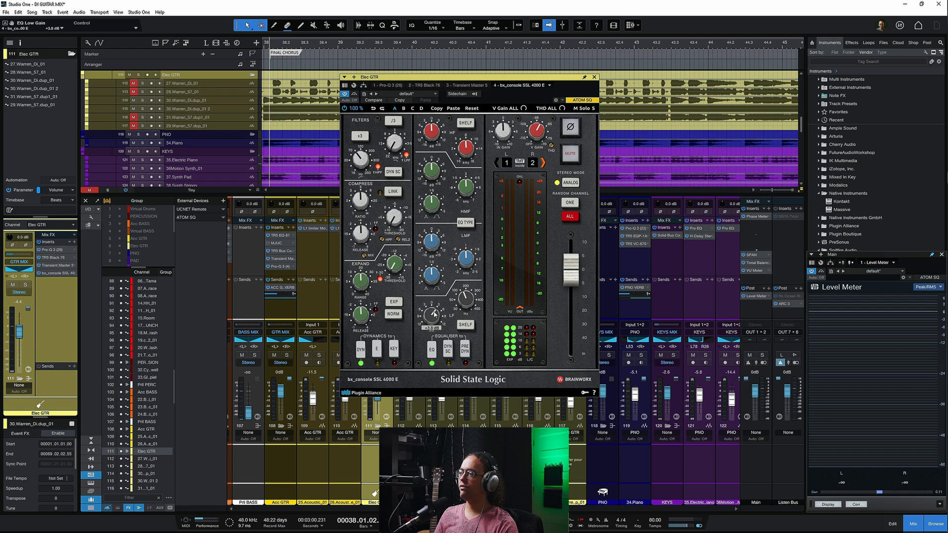
{"action": "key", "text": "space"}
{"action": "left_click_drag", "start_coordinate": [437, 324], "coordinate": [436, 305]}
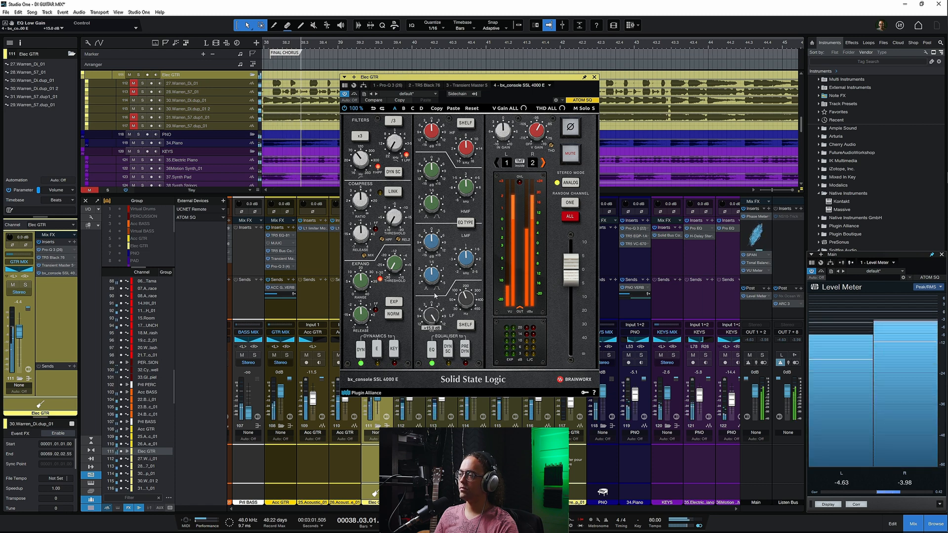
{"action": "left_click_drag", "start_coordinate": [435, 306], "coordinate": [439, 318]}
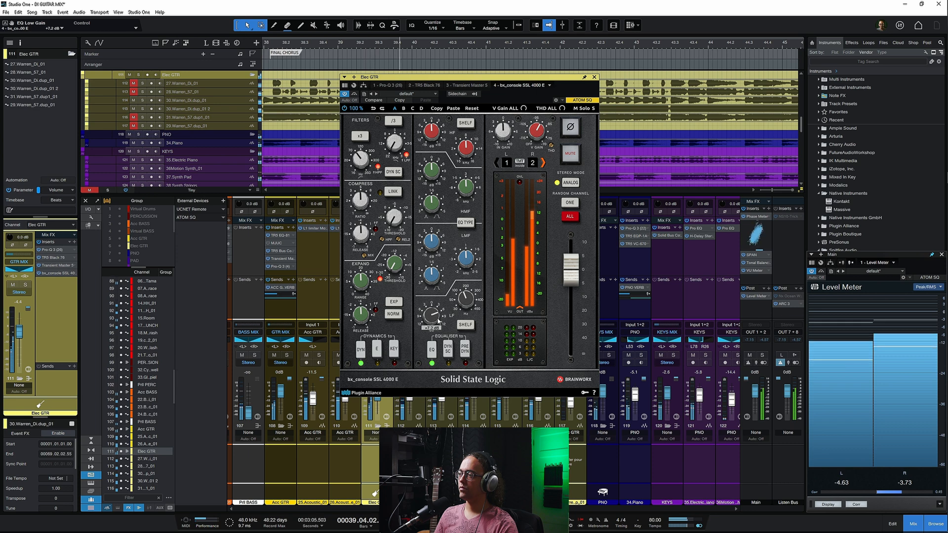
{"action": "left_click_drag", "start_coordinate": [465, 259], "coordinate": [435, 238]}
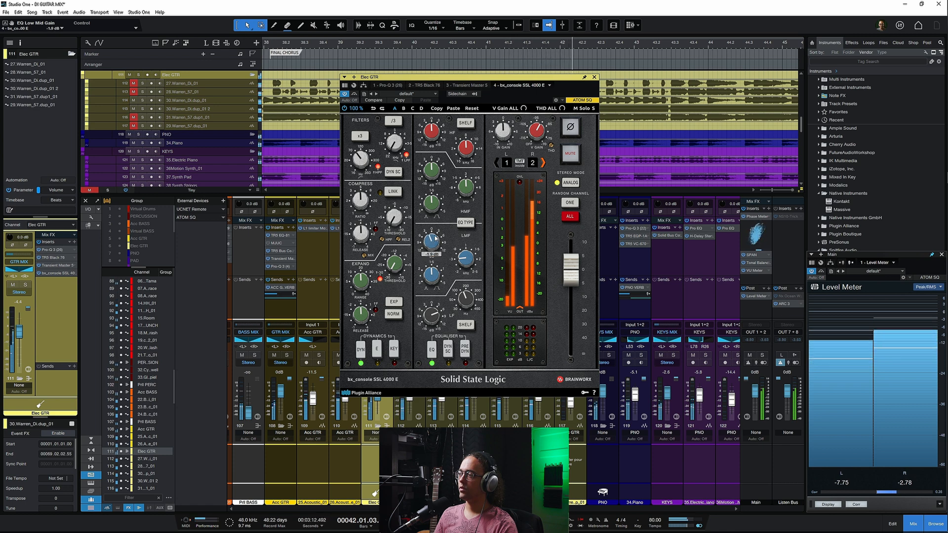
Audition the SSL EQ's high-mid band around 2.0 kHz by varying its frequency and gain.
{"action": "left_click", "coordinate": [467, 189]}
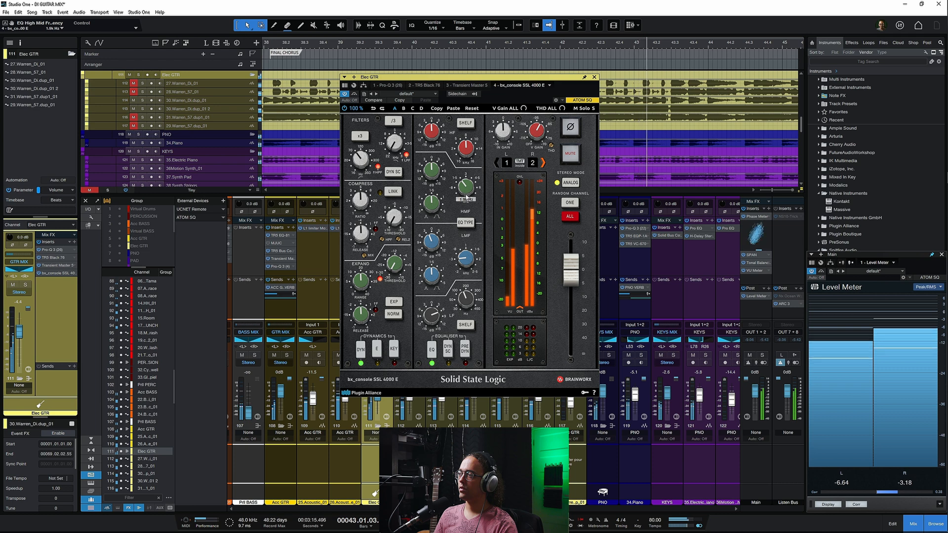
{"action": "left_click_drag", "start_coordinate": [466, 197], "coordinate": [464, 186]}
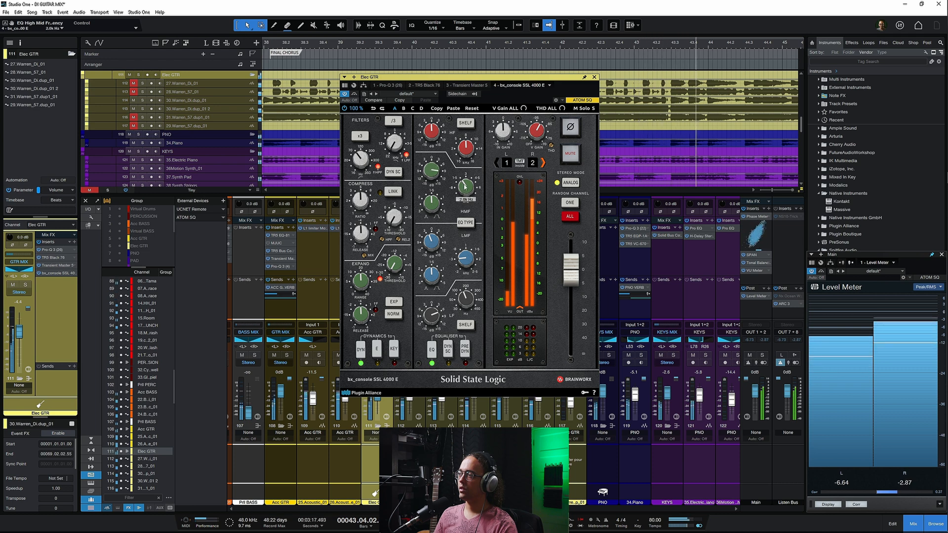
{"action": "mouse_move", "coordinate": [433, 172]}
{"action": "left_mouse_down"}
{"action": "mouse_move", "coordinate": [440, 207]}
{"action": "mouse_move", "coordinate": [437, 174]}
{"action": "left_mouse_up"}
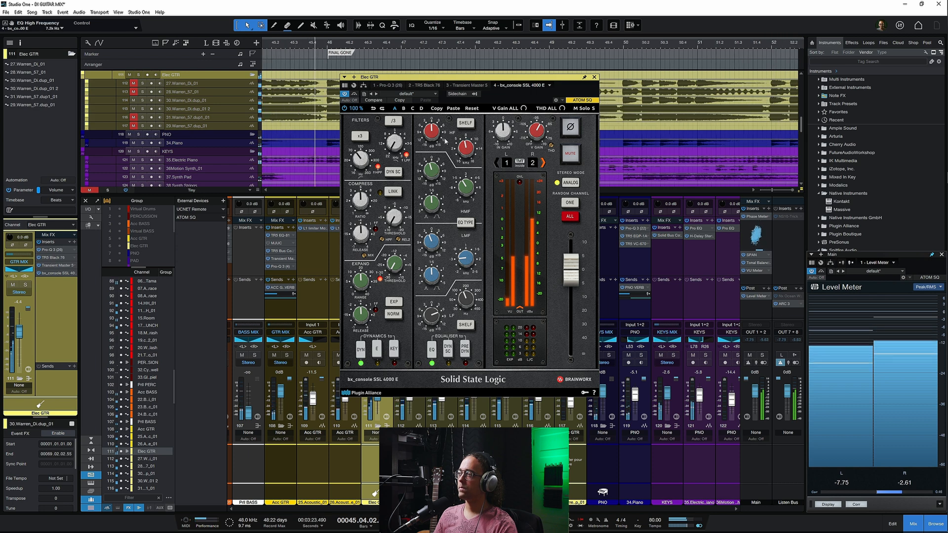
Set the SSL EQ's high band to 5.2 kHz and boost its gain to about +5.9 dB.
{"action": "left_click_drag", "start_coordinate": [465, 148], "coordinate": [469, 162]}
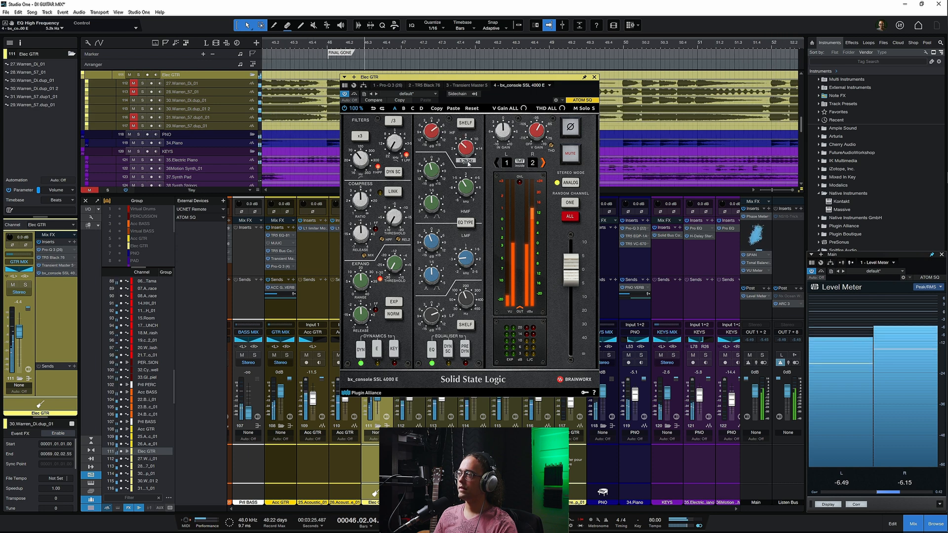
{"action": "left_click", "coordinate": [432, 132]}
{"action": "left_click_drag", "start_coordinate": [433, 130], "coordinate": [434, 125]}
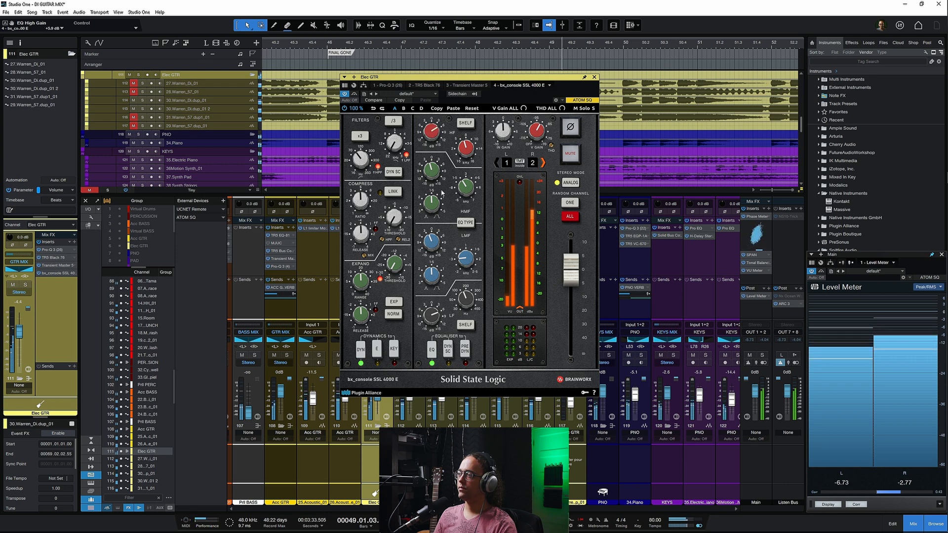
Sweep the boosted high-mid band down to about 823 Hz, then cut its gain to −3.0 dB.
{"action": "left_click", "coordinate": [435, 170]}
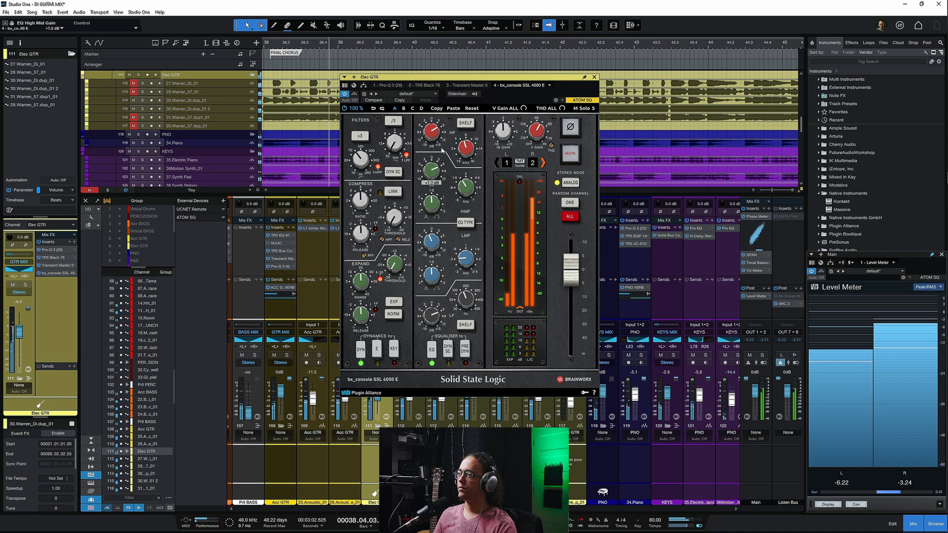
{"action": "mouse_move", "coordinate": [471, 188]}
{"action": "mouse_move", "coordinate": [437, 184]}
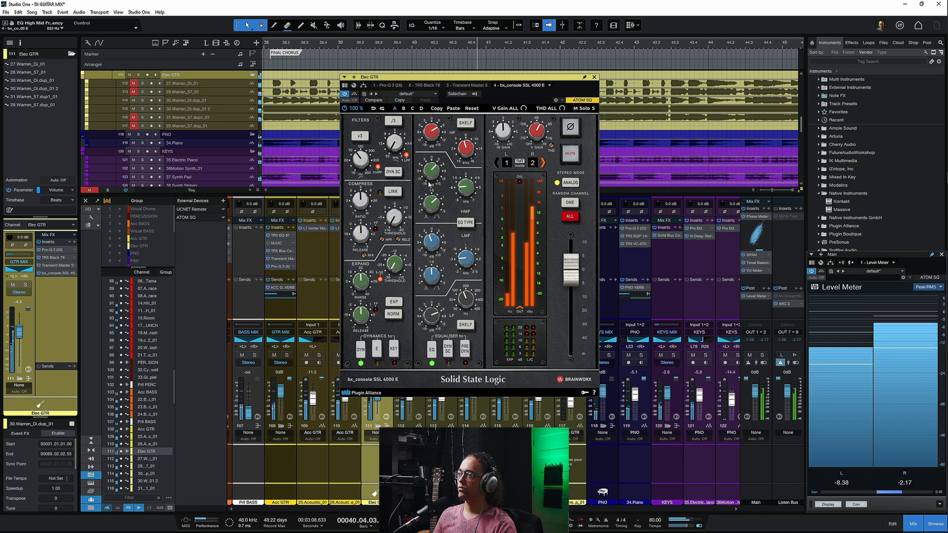
{"action": "left_click_drag", "start_coordinate": [434, 169], "coordinate": [440, 196]}
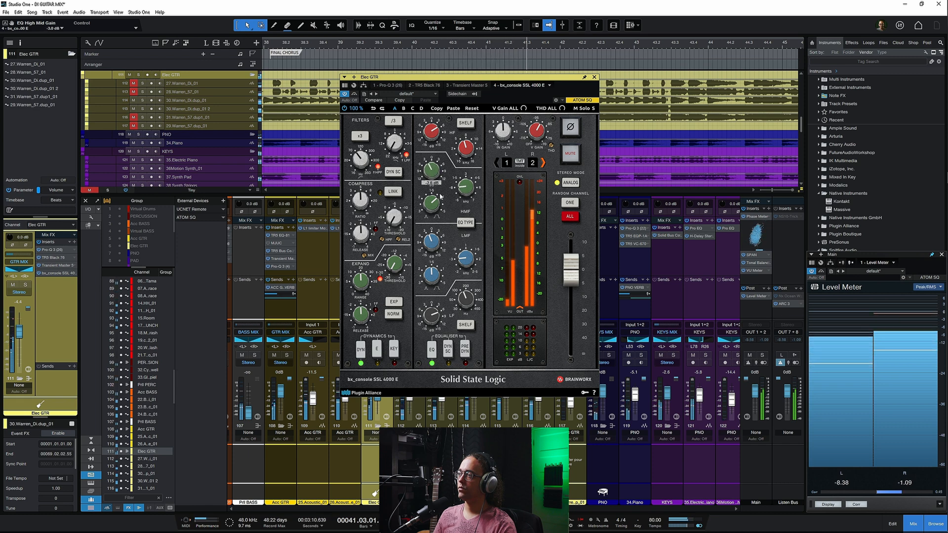